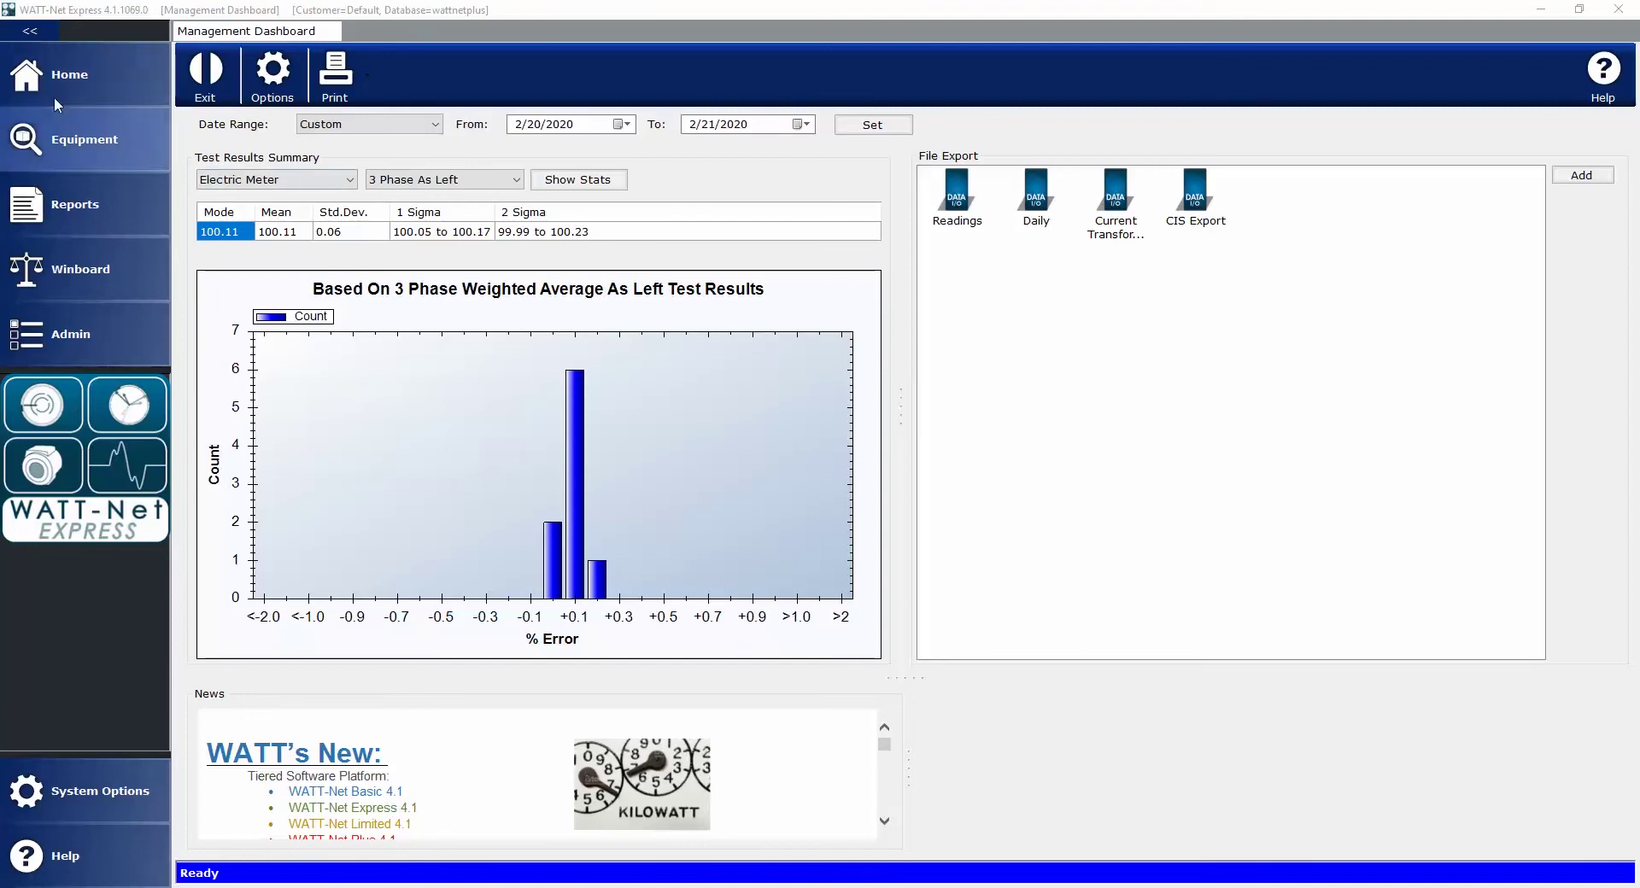
Open the Equipment, Reports and Winboard pages from the left navigation, then return to the Management Dashboard.
{"action": "left_click", "coordinate": [75, 142]}
{"action": "left_click", "coordinate": [75, 205]}
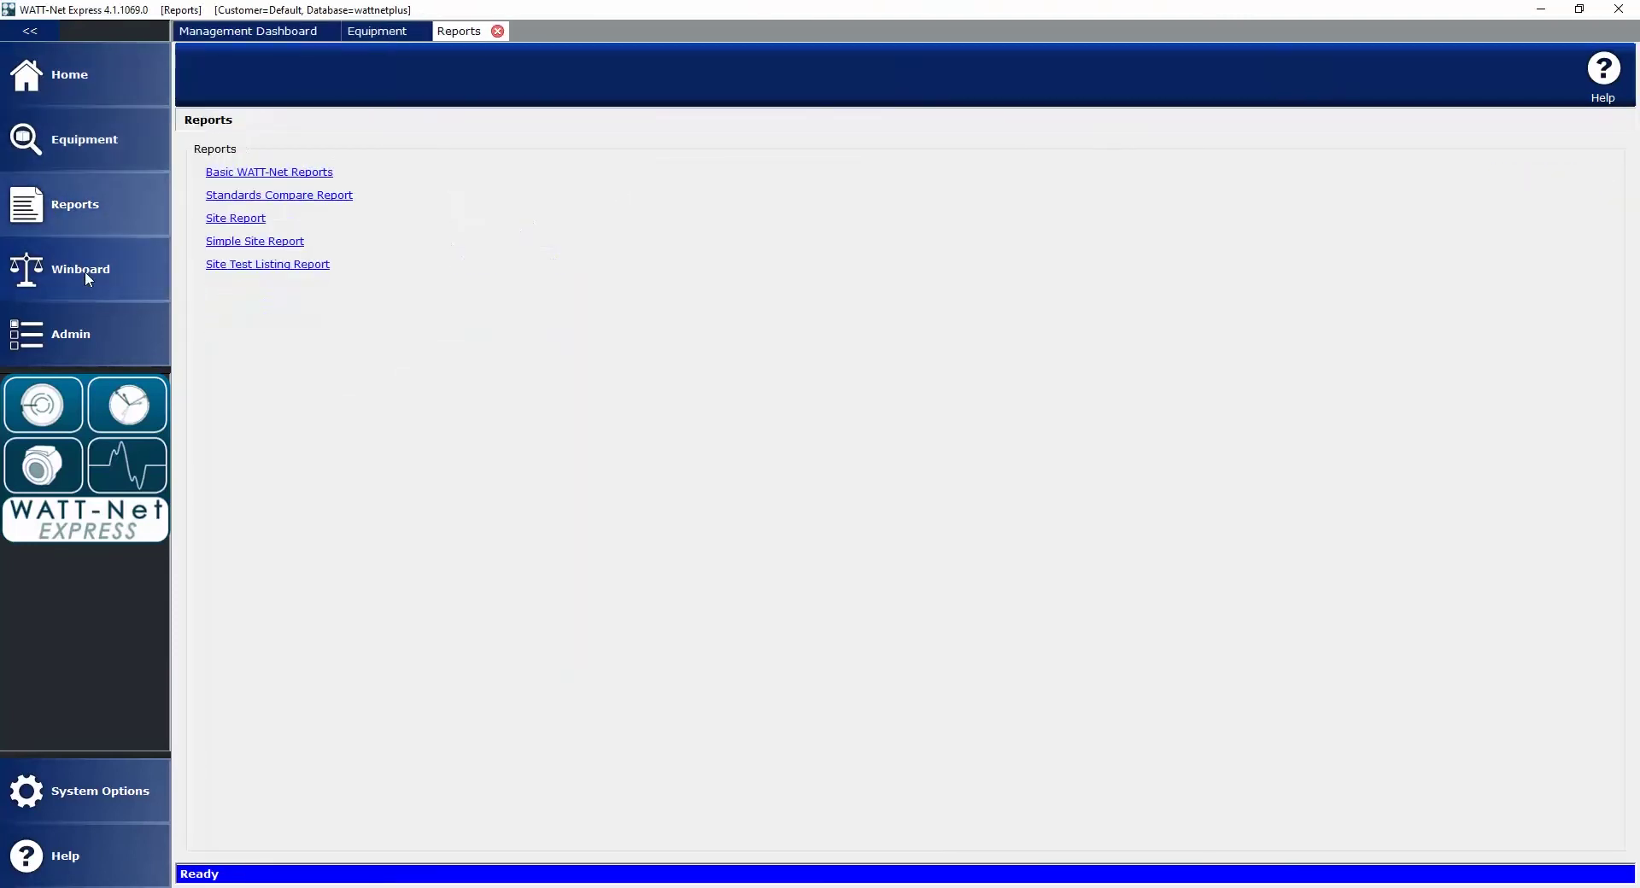
{"action": "left_click", "coordinate": [85, 270]}
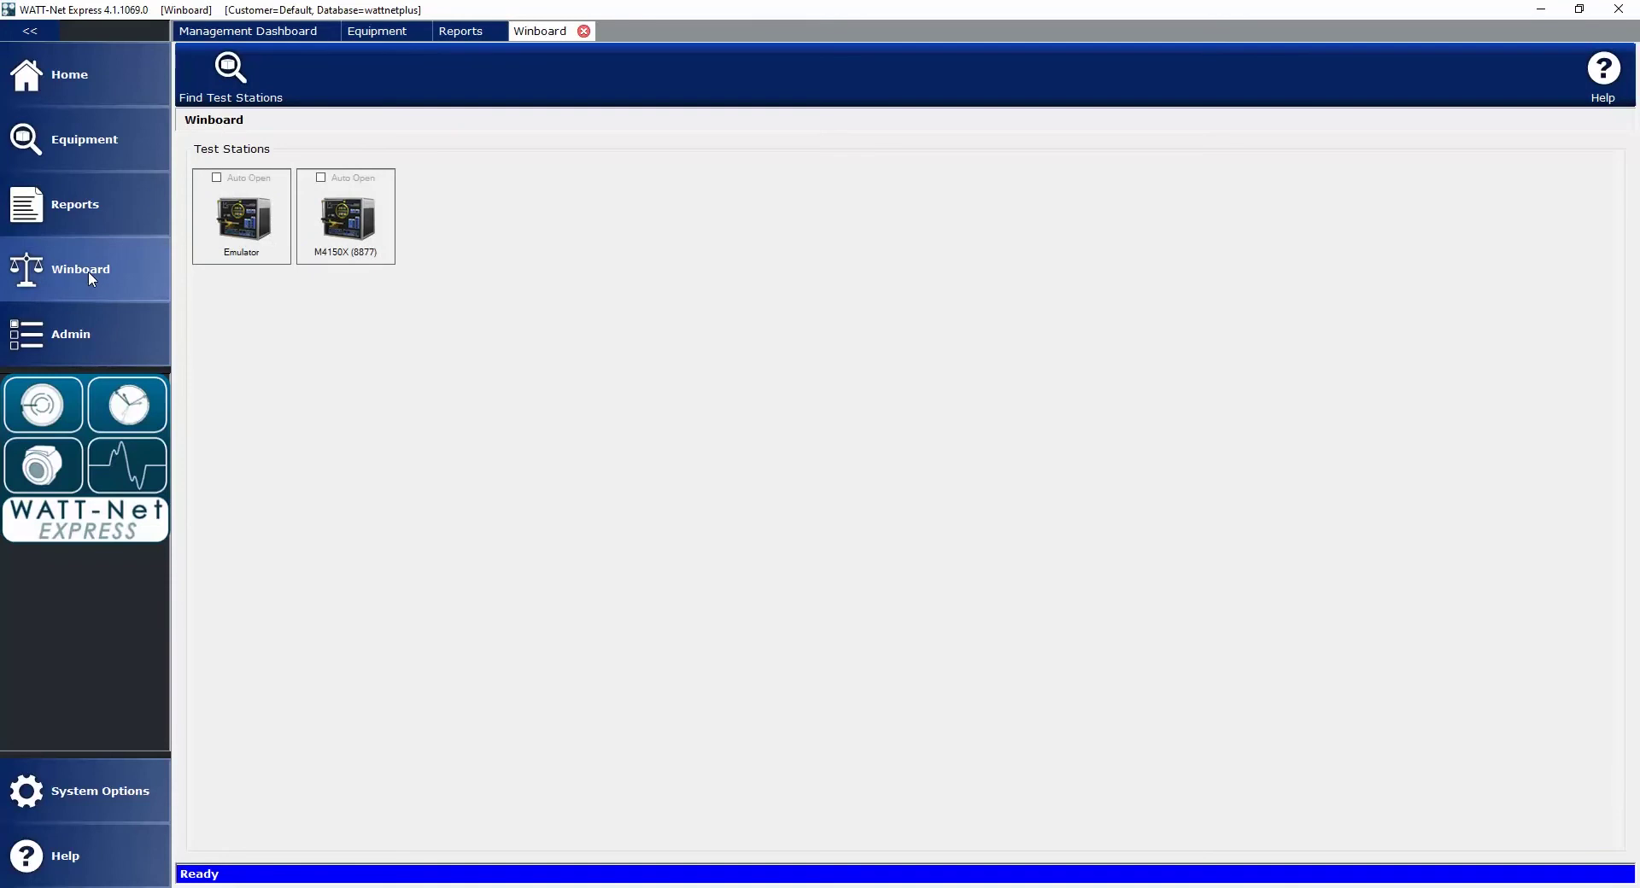
{"action": "left_click", "coordinate": [55, 90]}
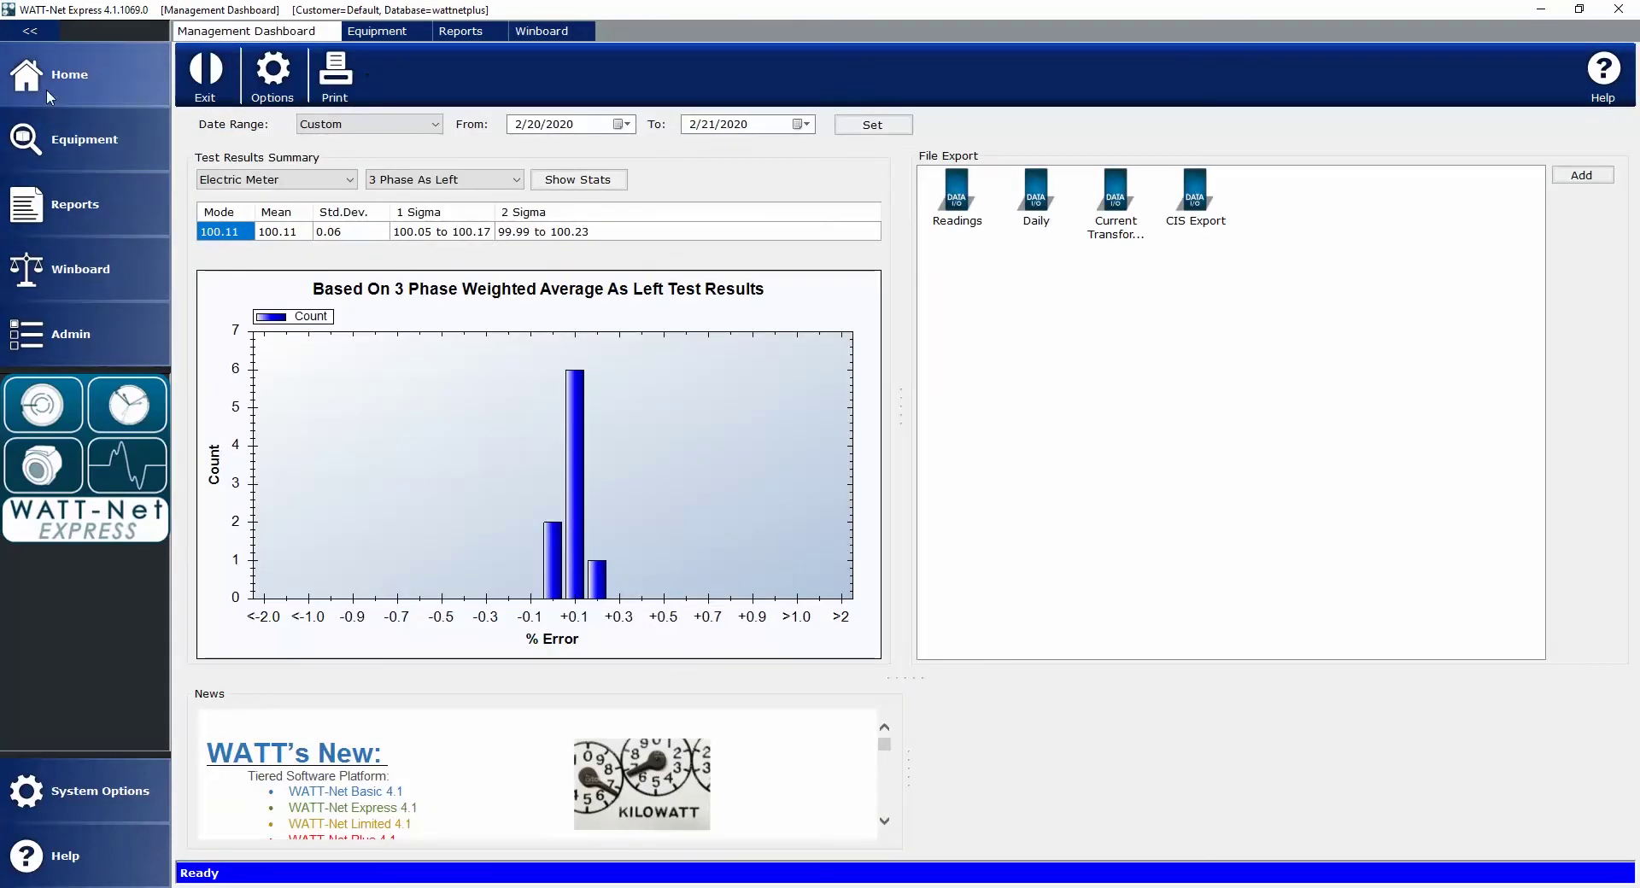
Switch through the Equipment, Reports and Winboard tabs, ending on the Management Dashboard tab.
{"action": "left_click", "coordinate": [371, 32]}
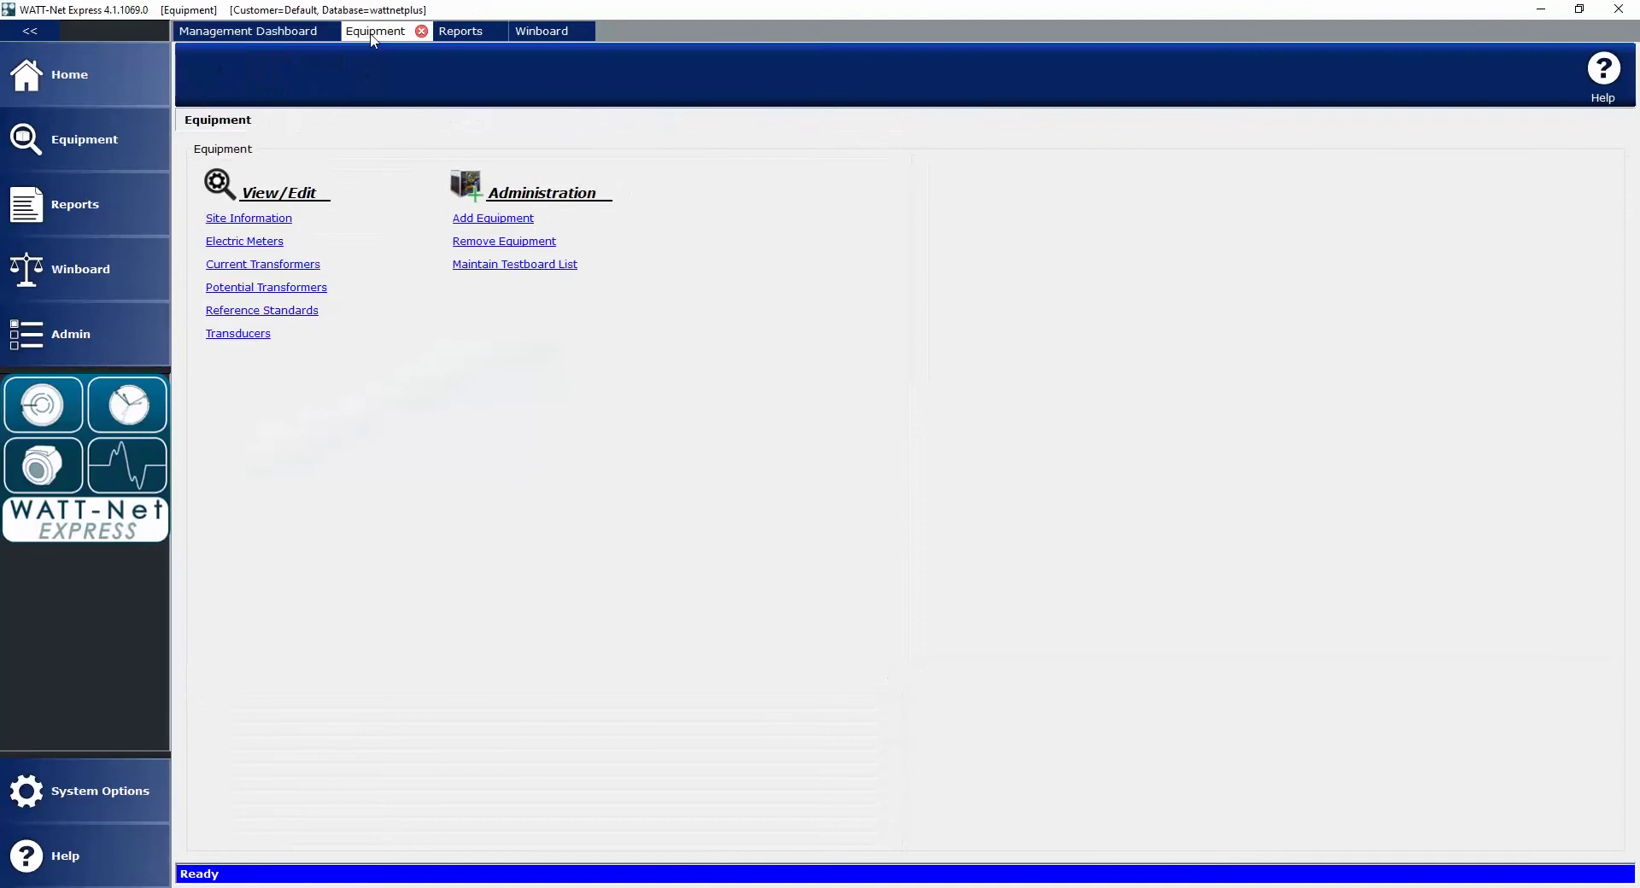
{"action": "left_click", "coordinate": [459, 33]}
{"action": "left_click", "coordinate": [526, 33]}
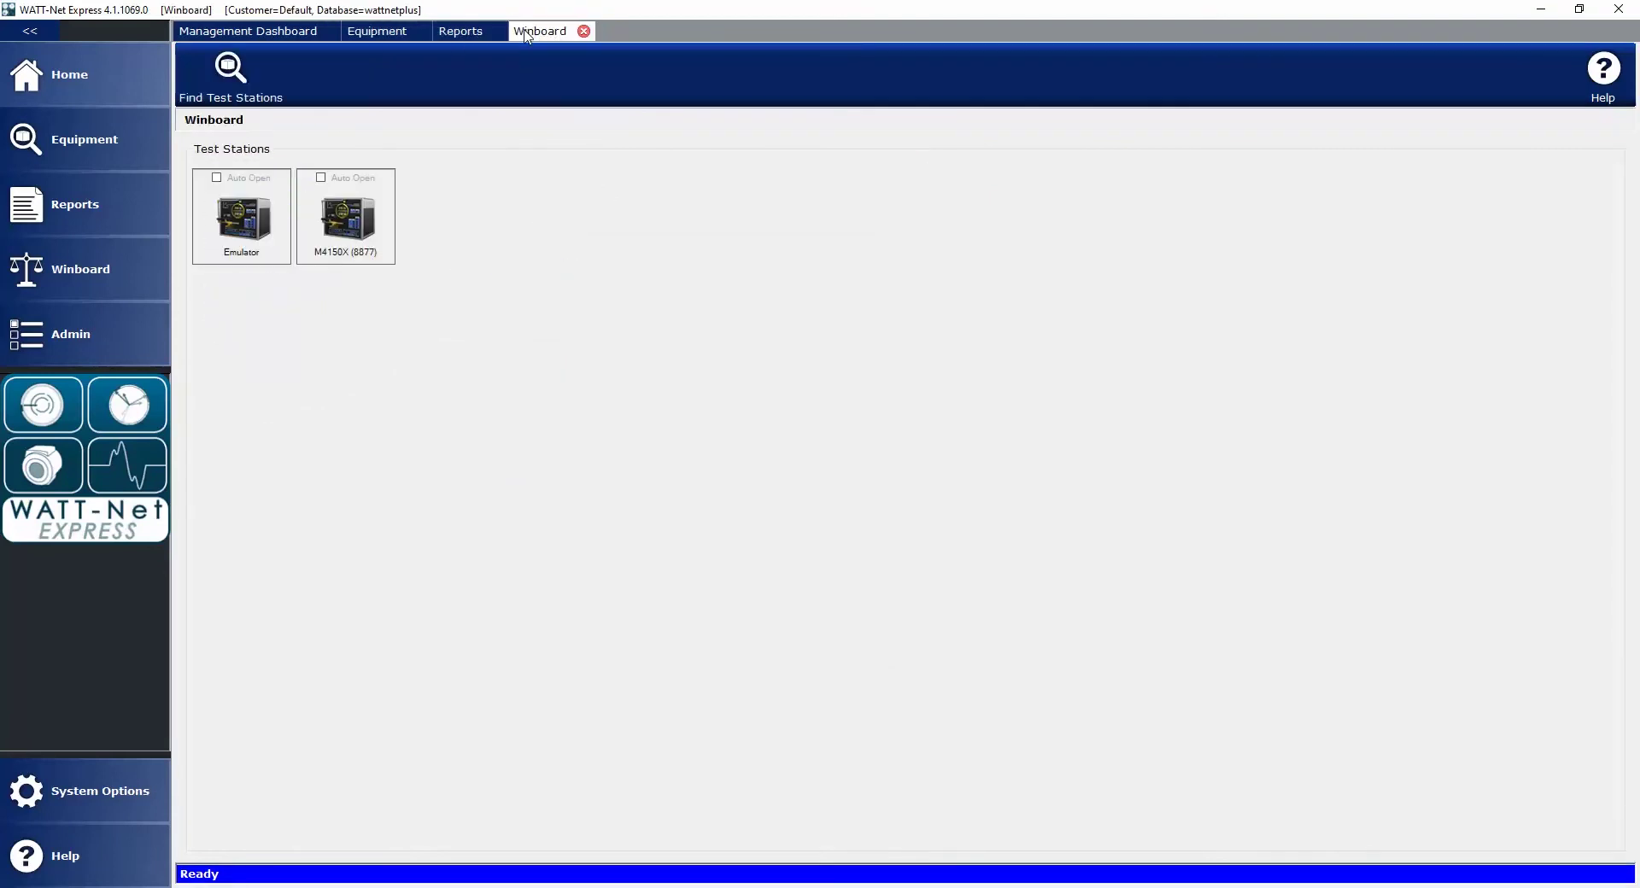
{"action": "left_click", "coordinate": [280, 34]}
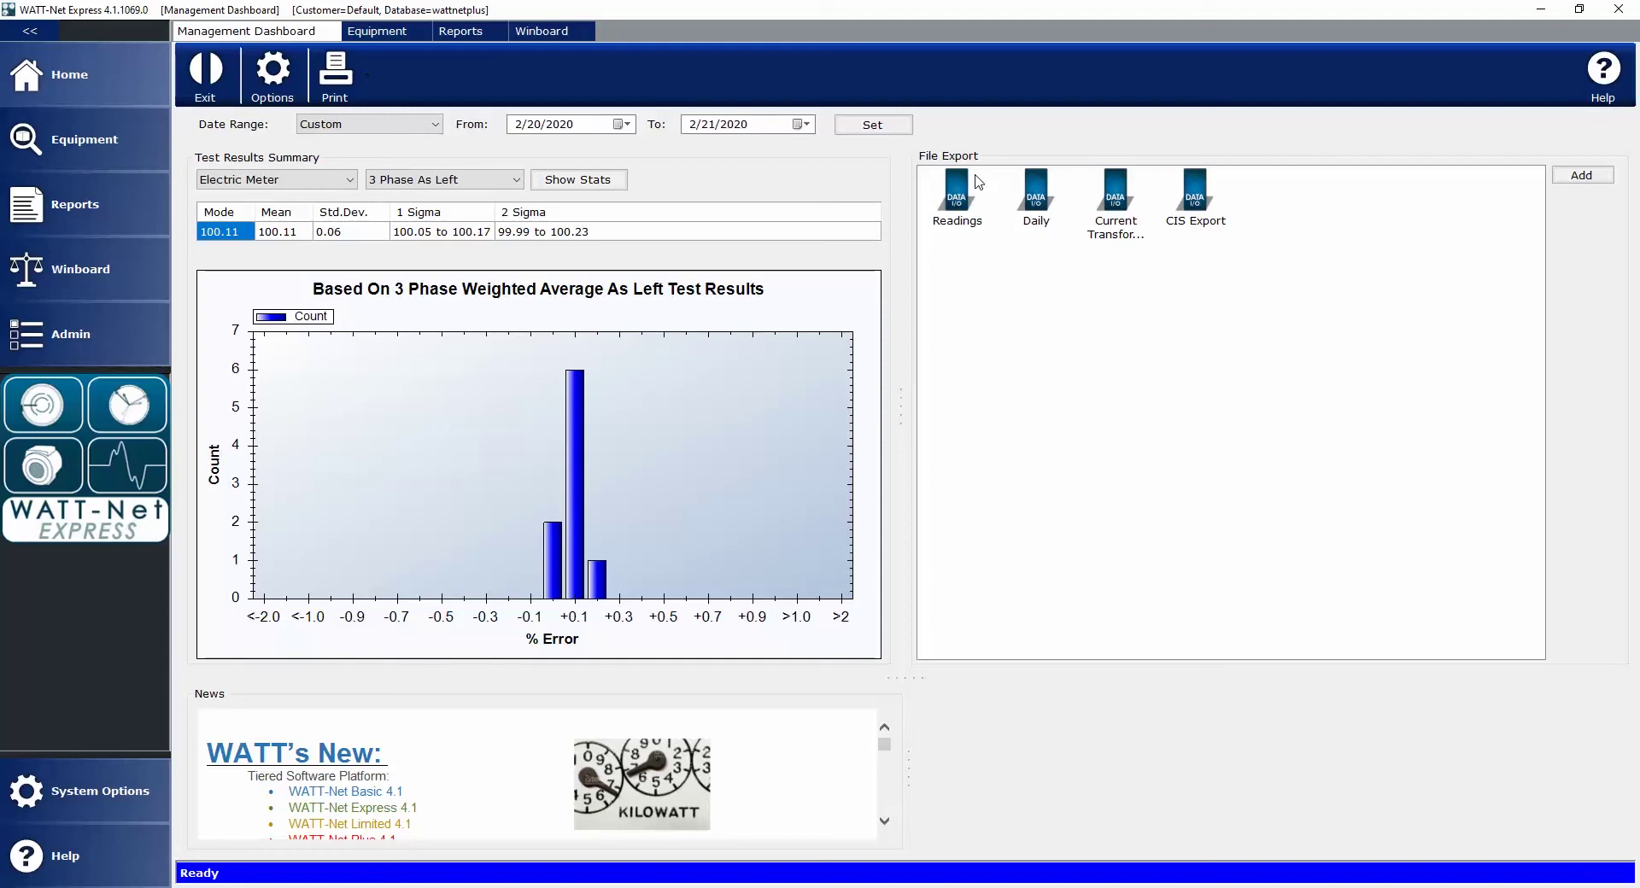
Open the admin Export Settings and highlight the two export file path fields.
{"action": "left_click", "coordinate": [70, 335]}
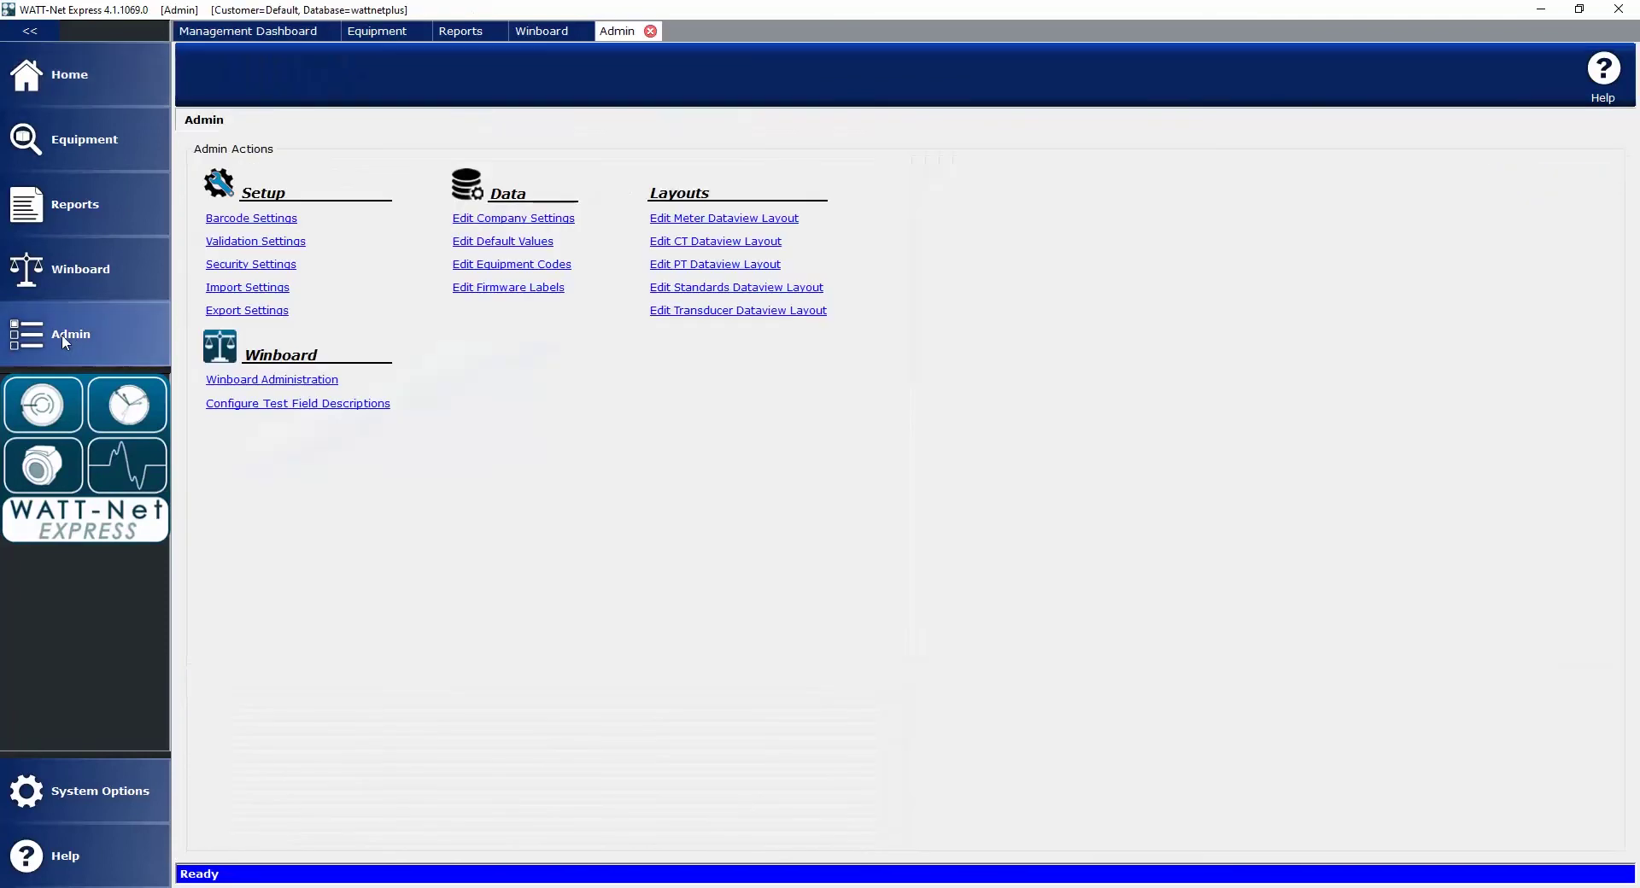
{"action": "left_click", "coordinate": [247, 310]}
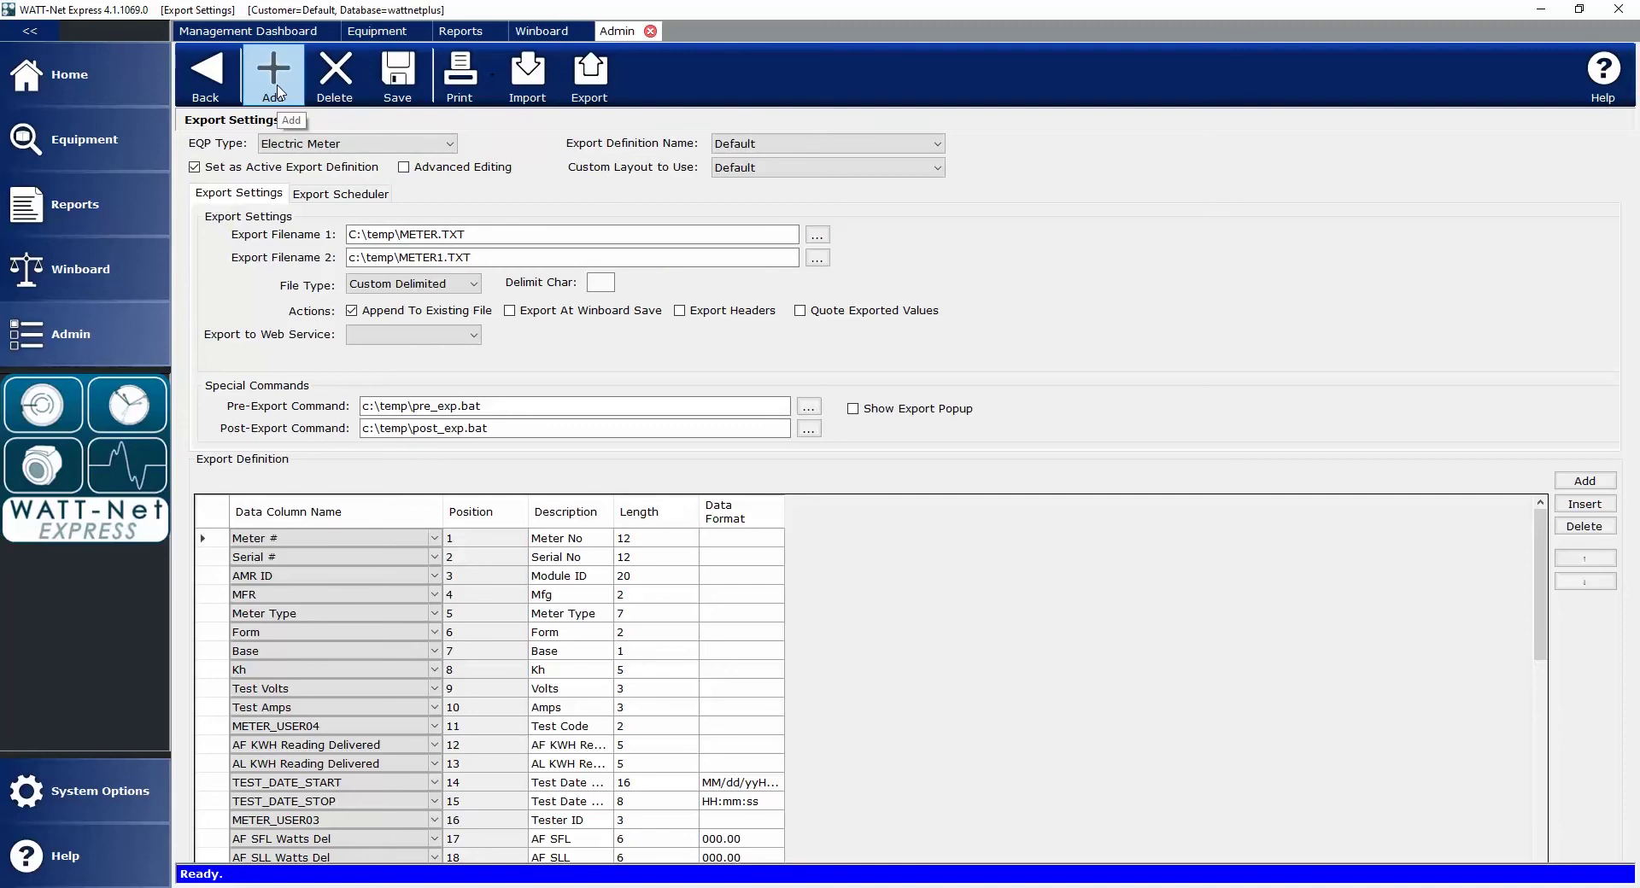
{"action": "left_click_drag", "start_coordinate": [604, 239], "coordinate": [363, 231]}
{"action": "left_click_drag", "start_coordinate": [472, 258], "coordinate": [378, 260]}
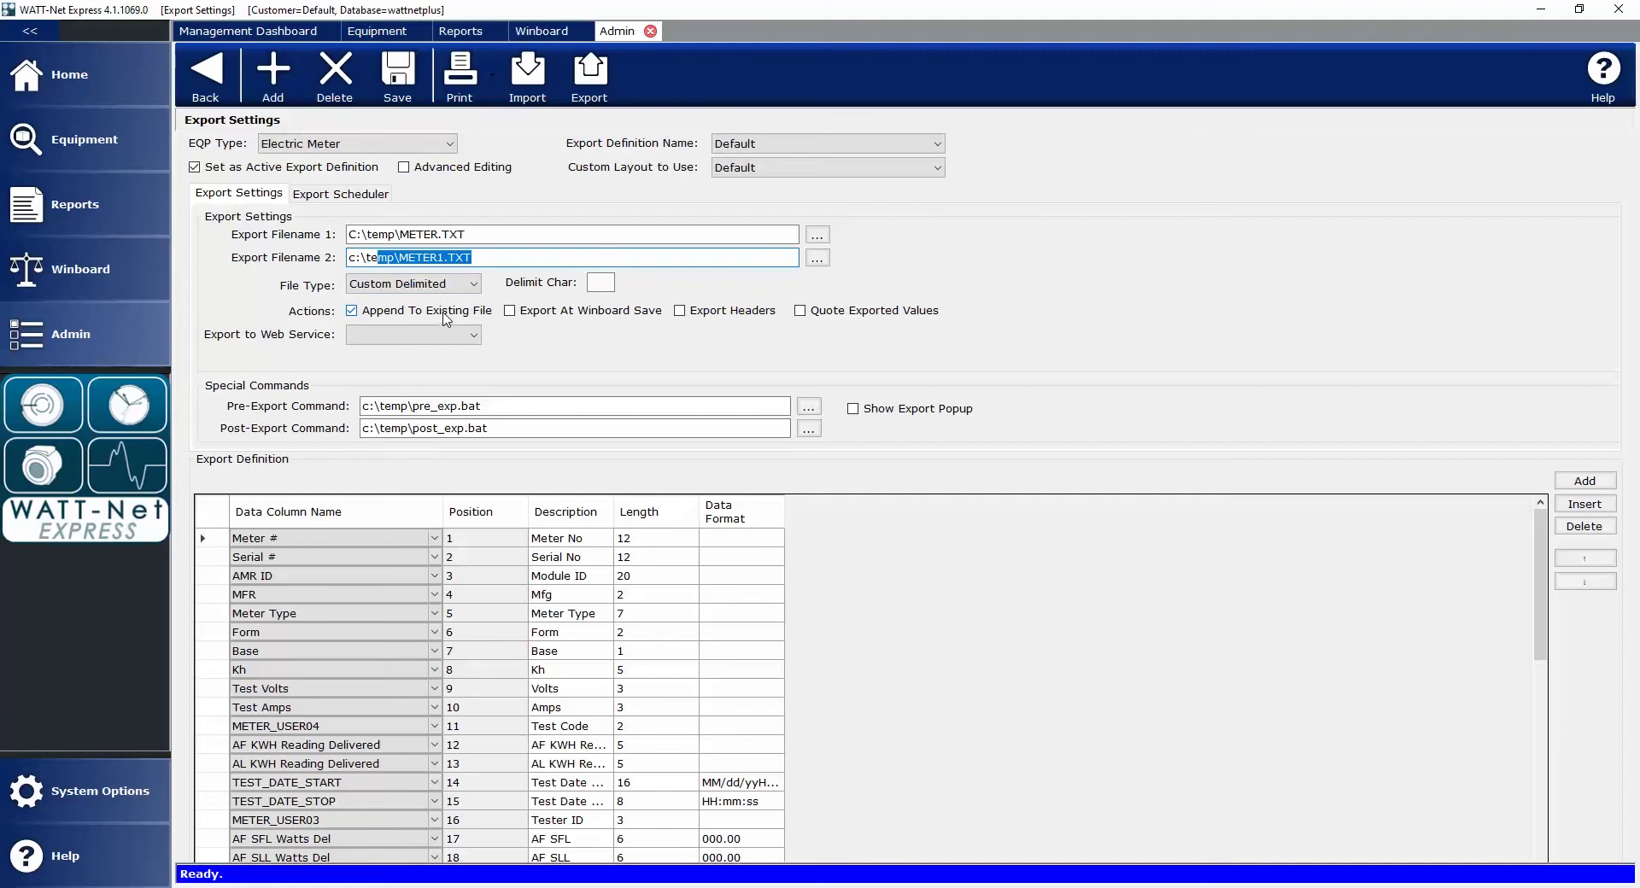
Scroll through the Electric Meter Export Definition grid, then go back to the Management Dashboard.
{"action": "left_click_drag", "start_coordinate": [1542, 564], "coordinate": [1544, 753]}
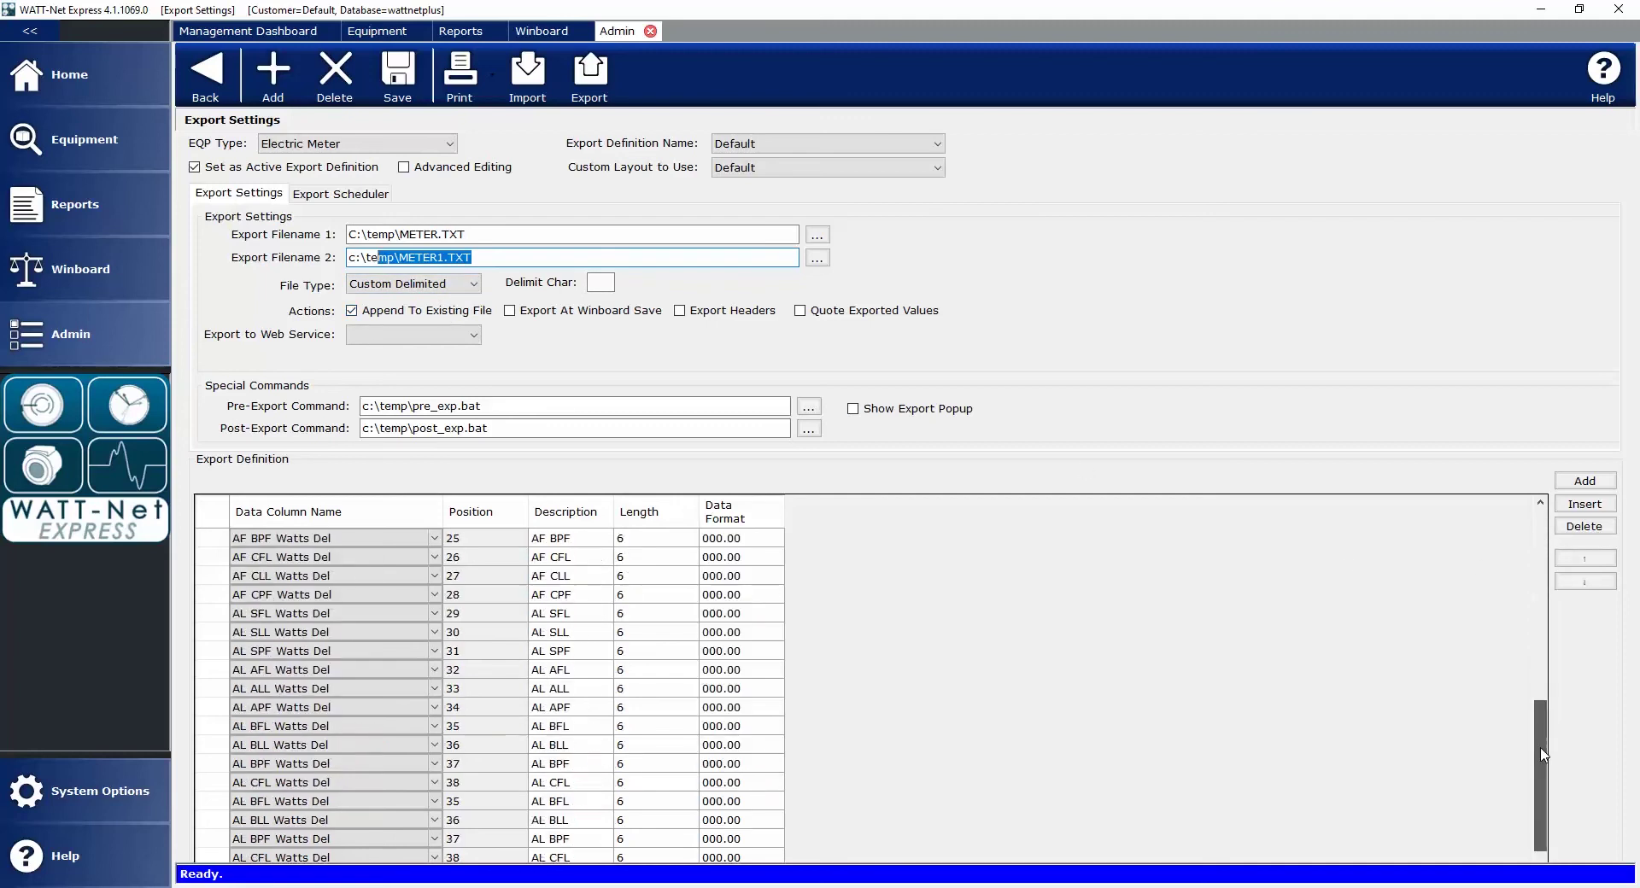
{"action": "scroll", "coordinate": [1542, 756], "scroll_direction": "up", "scroll_amount": 10}
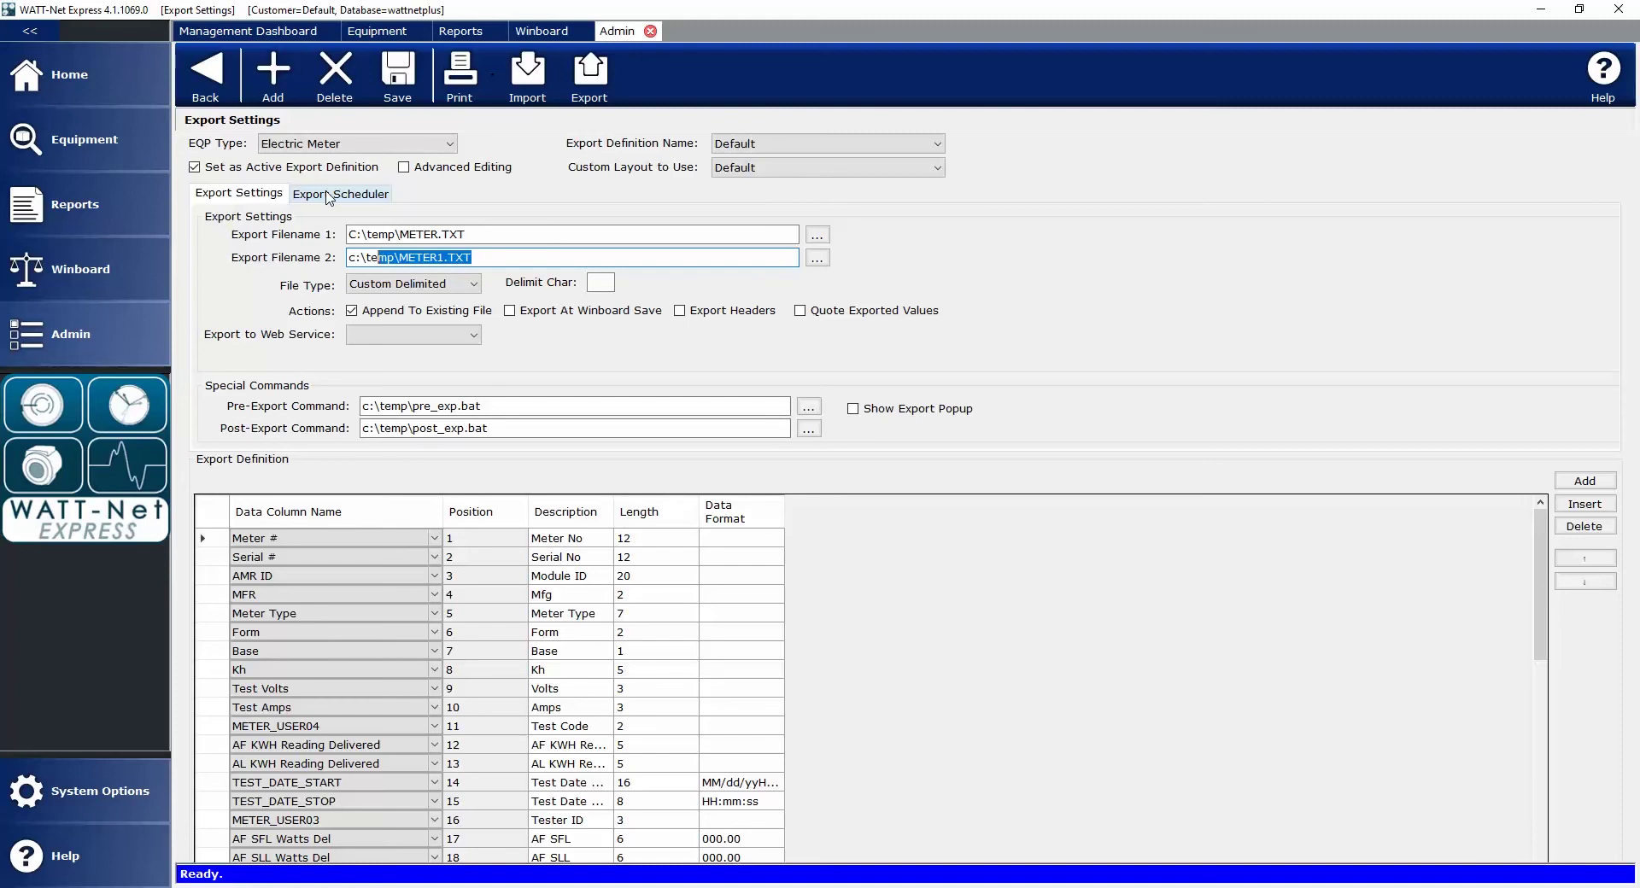
{"action": "left_click", "coordinate": [82, 75]}
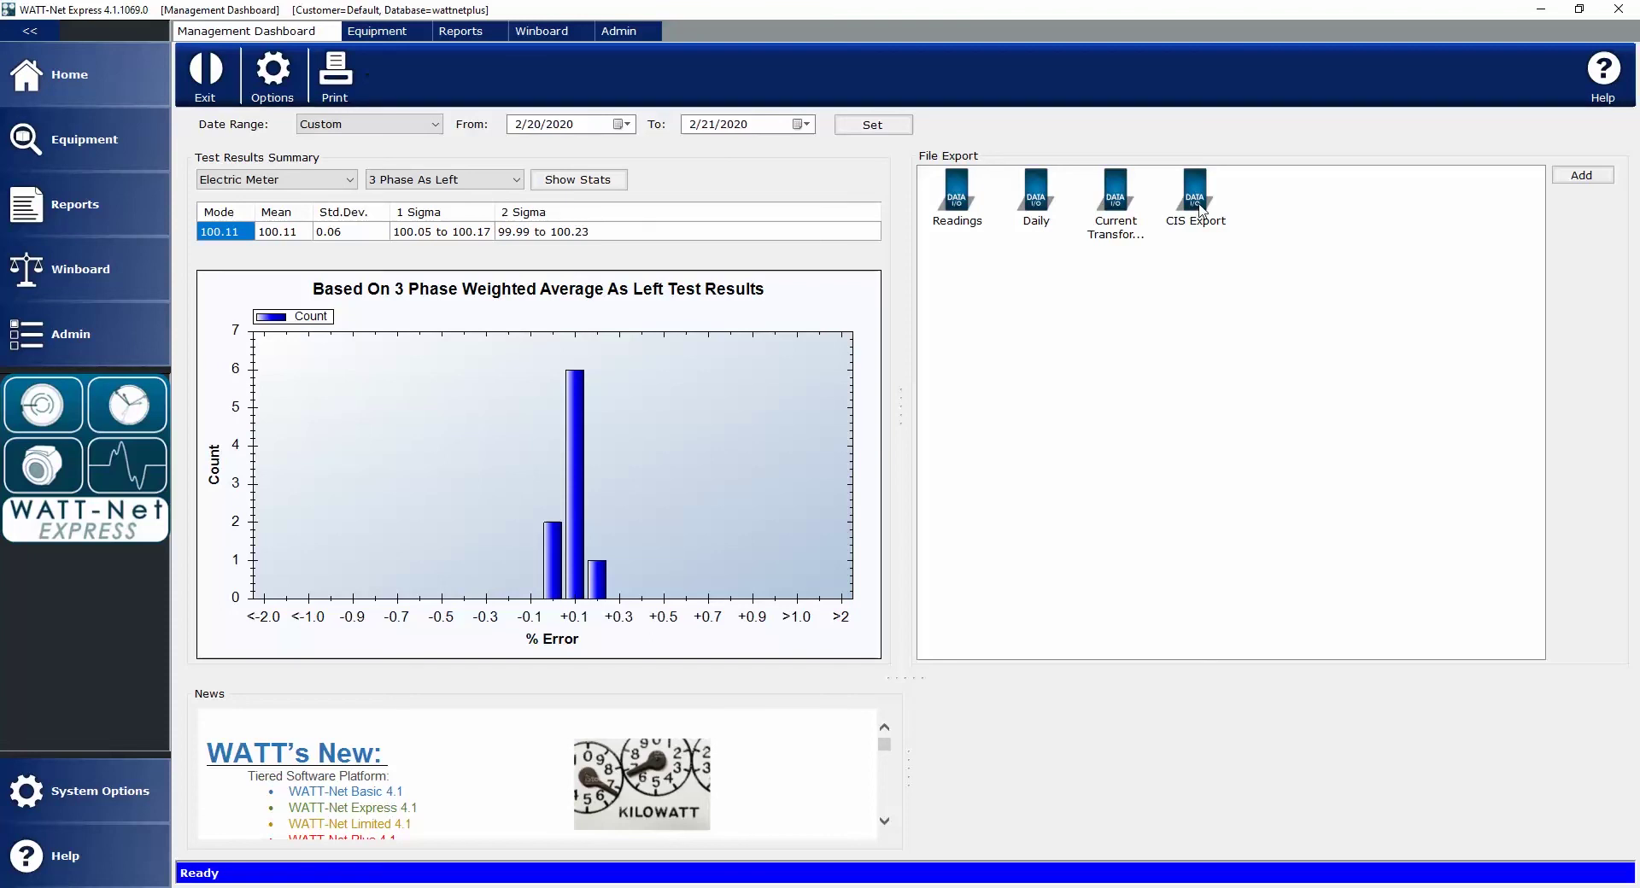
Add a new profile to the File Export panel and rename it 'Meter Export'.
{"action": "left_click", "coordinate": [1609, 180]}
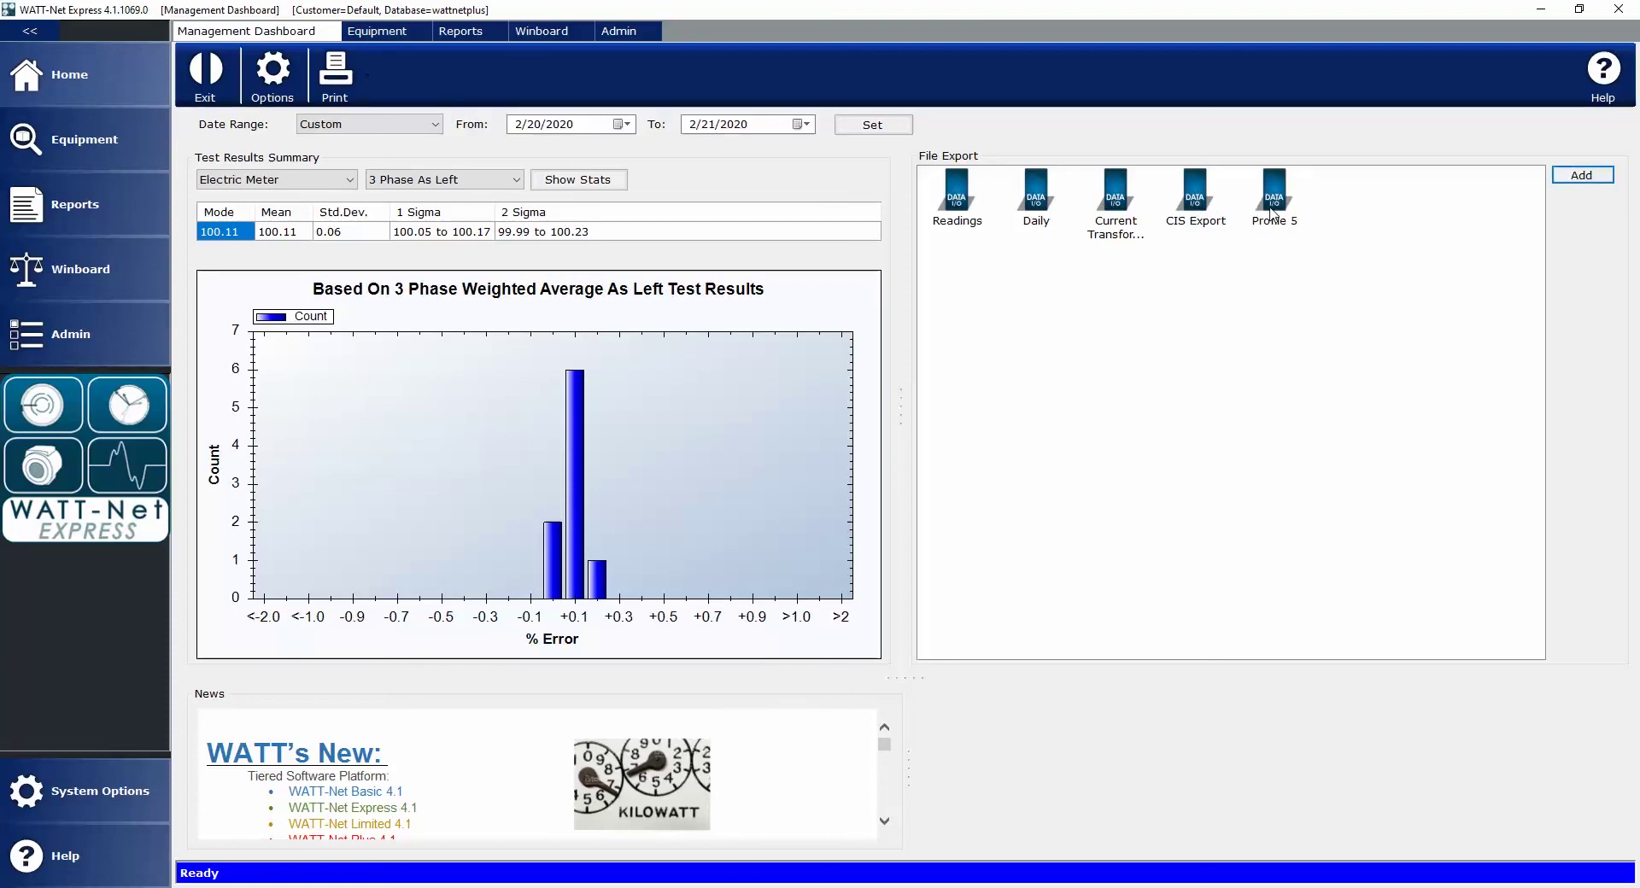
{"action": "right_click", "coordinate": [1274, 214]}
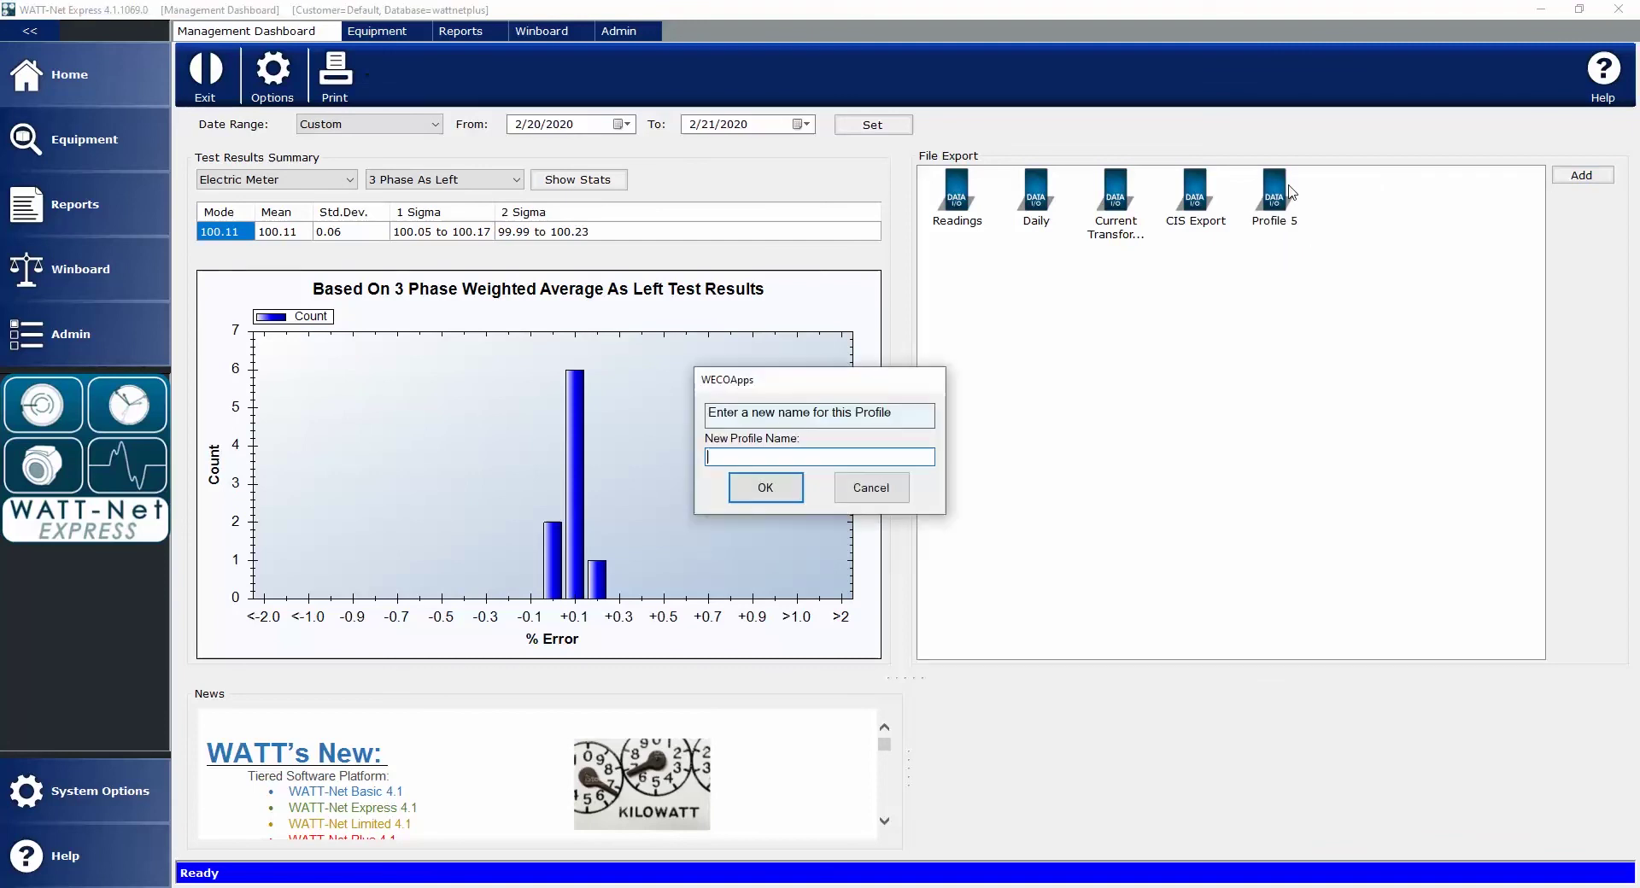
{"action": "type", "text": "Meter Export"}
{"action": "left_click", "coordinate": [784, 480]}
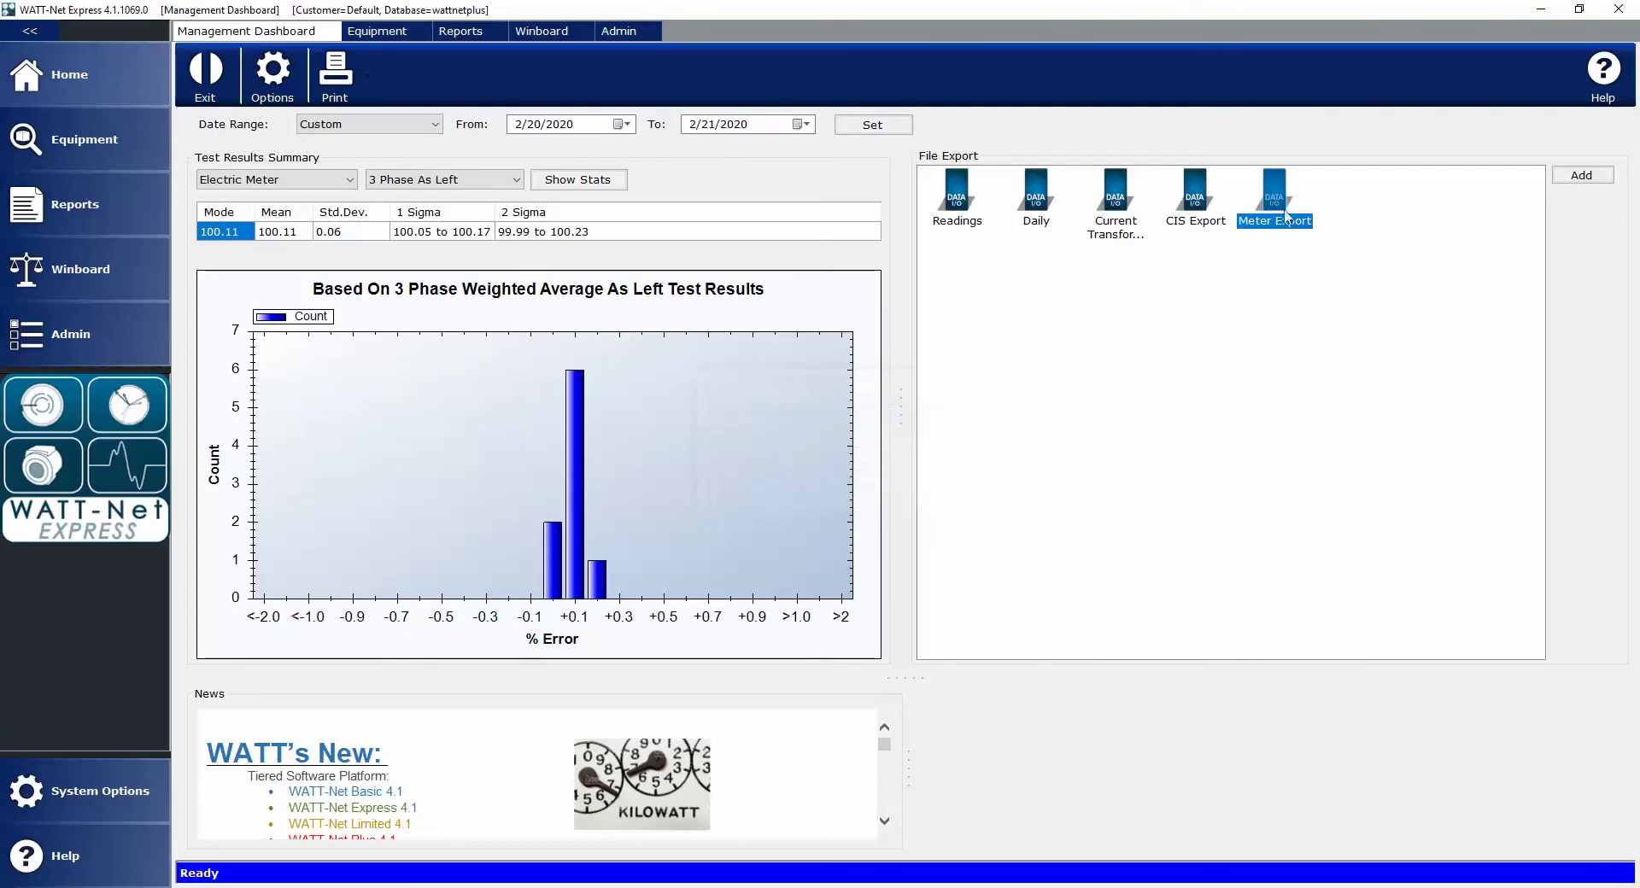
Set Meter Export's properties to Electric Meter, the Default definition, and date range filtering enabled.
{"action": "right_click", "coordinate": [1287, 217]}
{"action": "left_click", "coordinate": [1311, 251]}
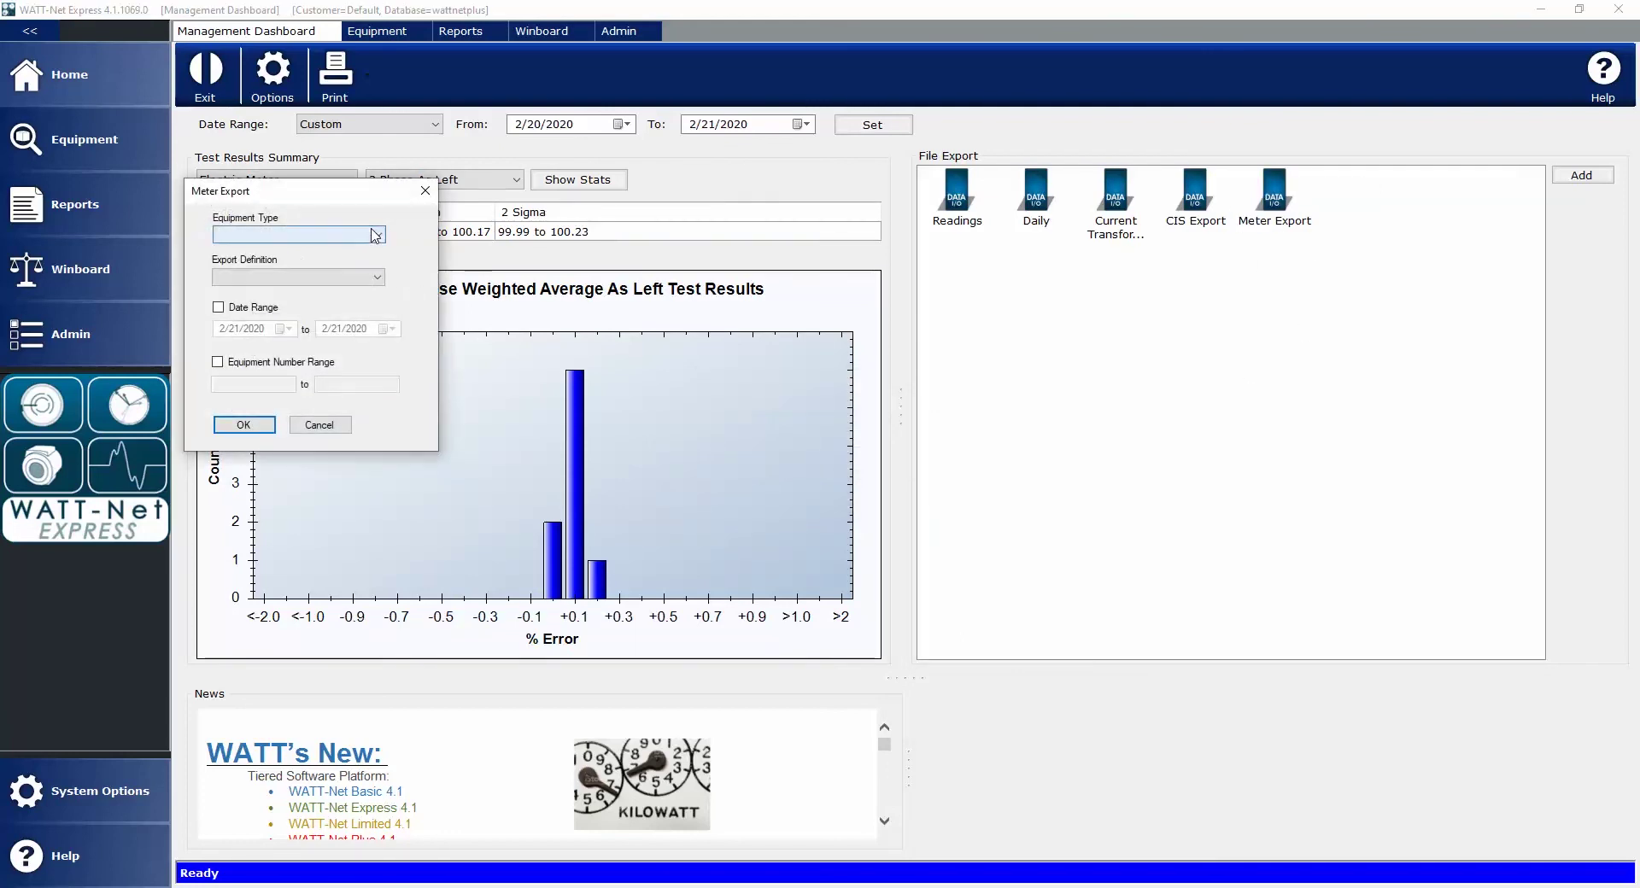
{"action": "left_click", "coordinate": [373, 236]}
{"action": "left_click", "coordinate": [283, 252]}
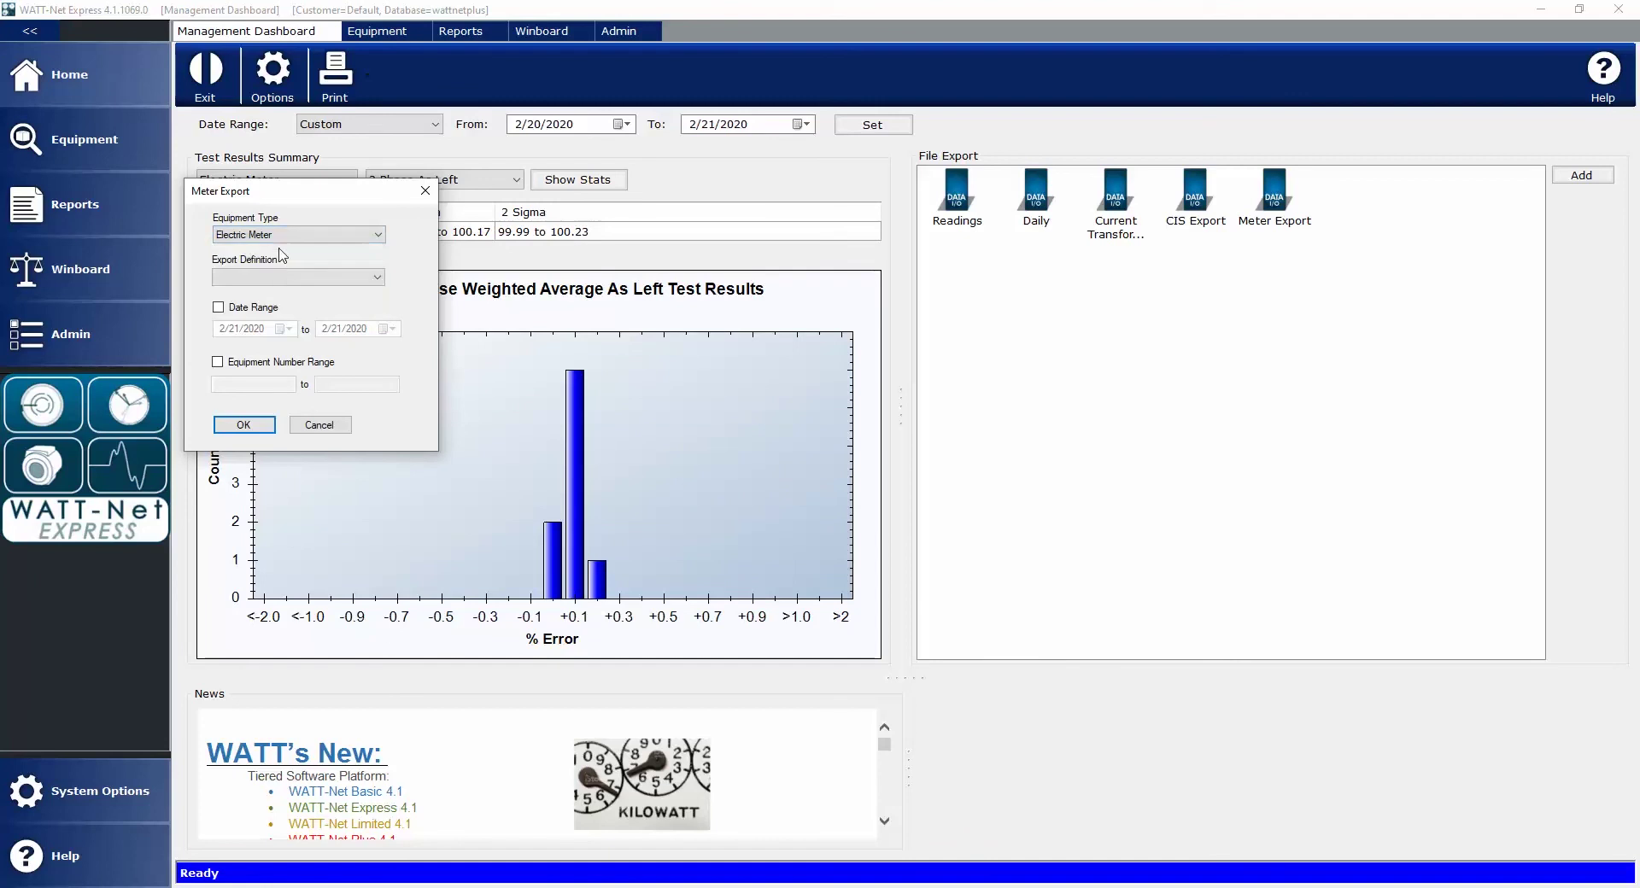
{"action": "left_click", "coordinate": [306, 279]}
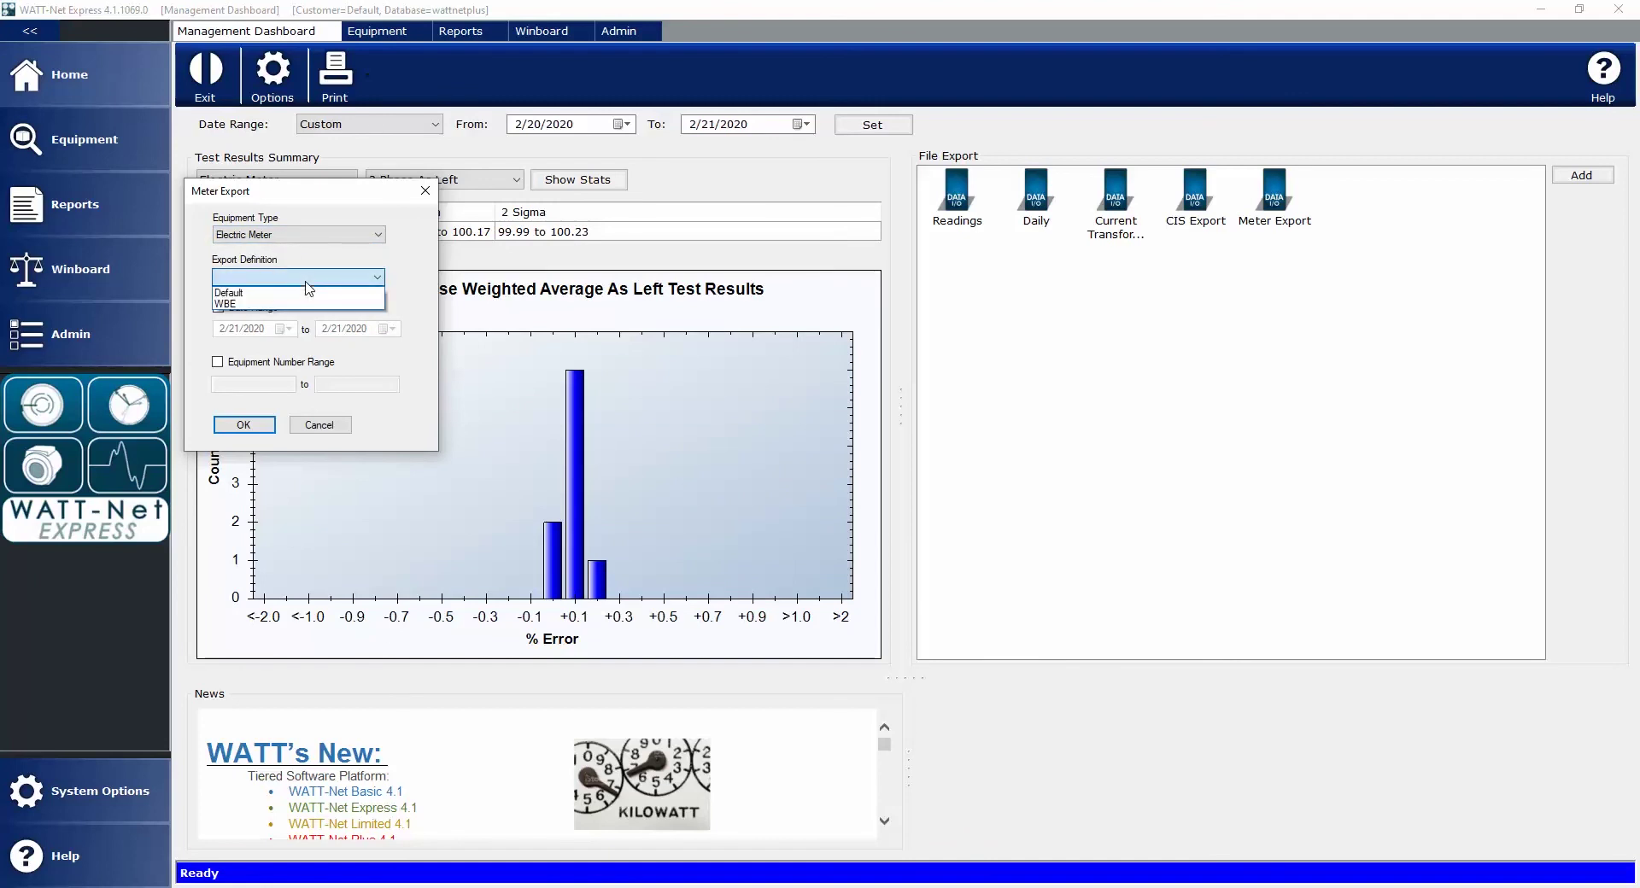
{"action": "left_click", "coordinate": [258, 293]}
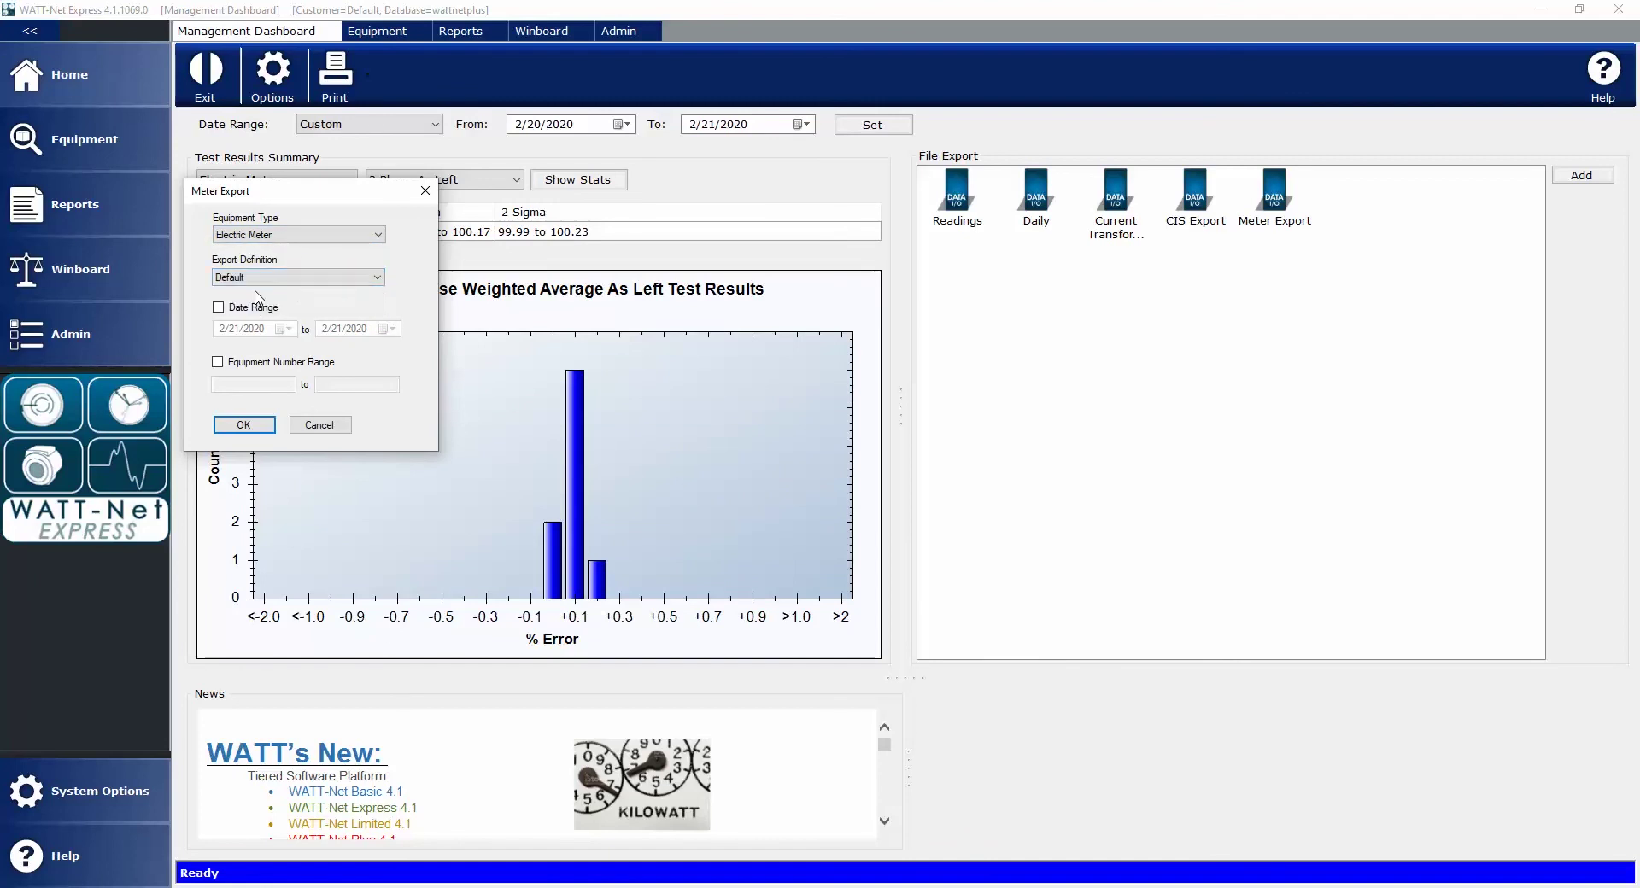
{"action": "left_click", "coordinate": [218, 307]}
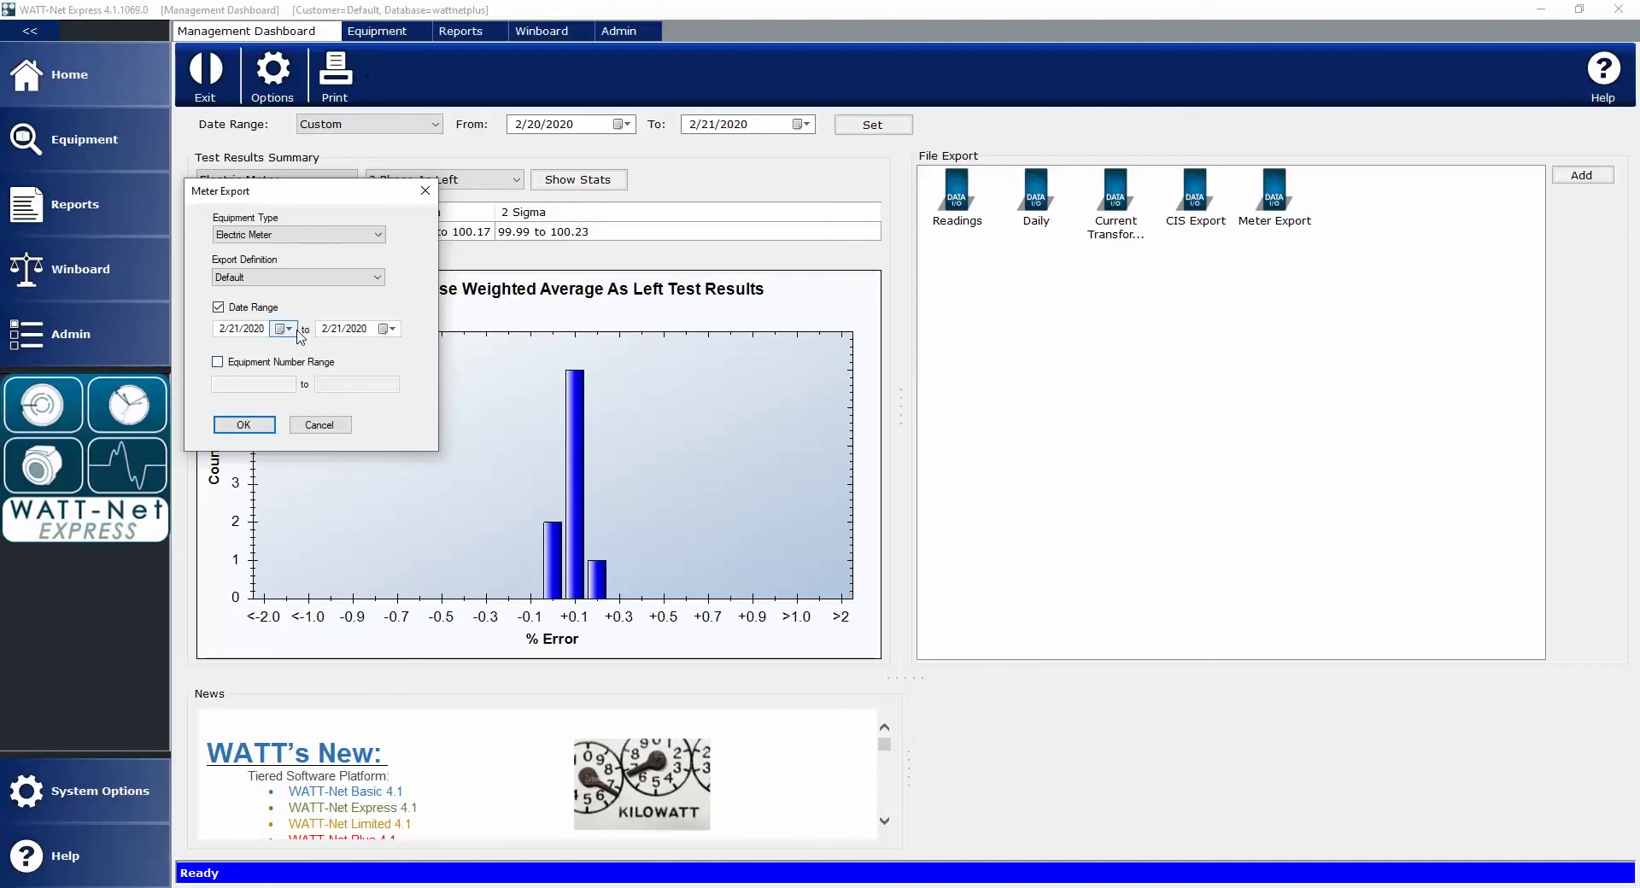
{"action": "left_click", "coordinate": [255, 427]}
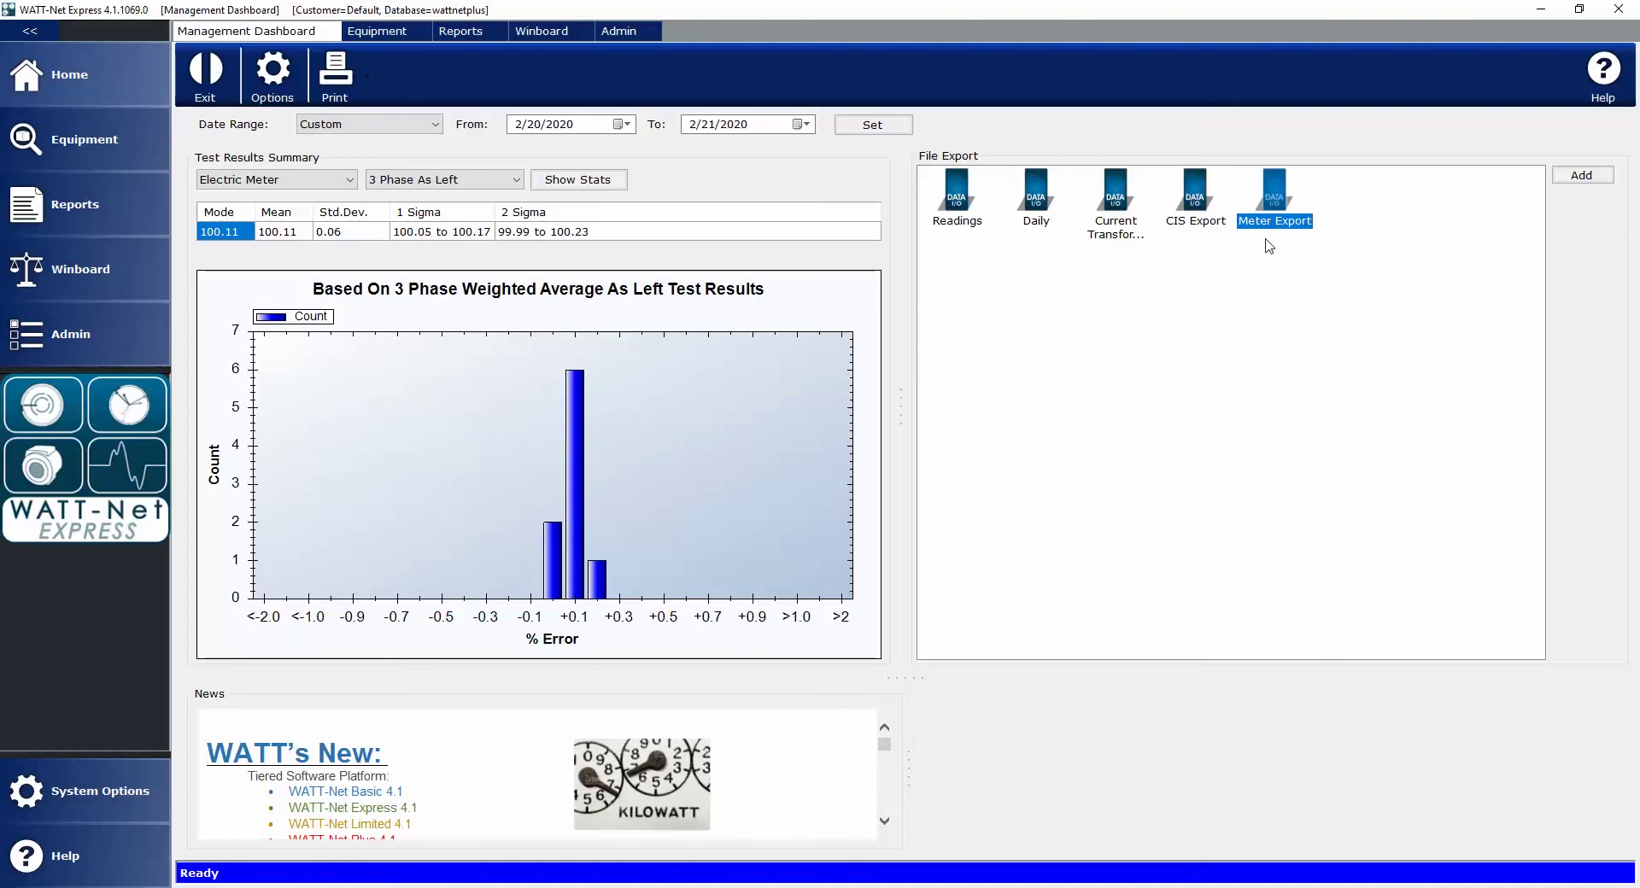
{"action": "right_click", "coordinate": [1274, 203]}
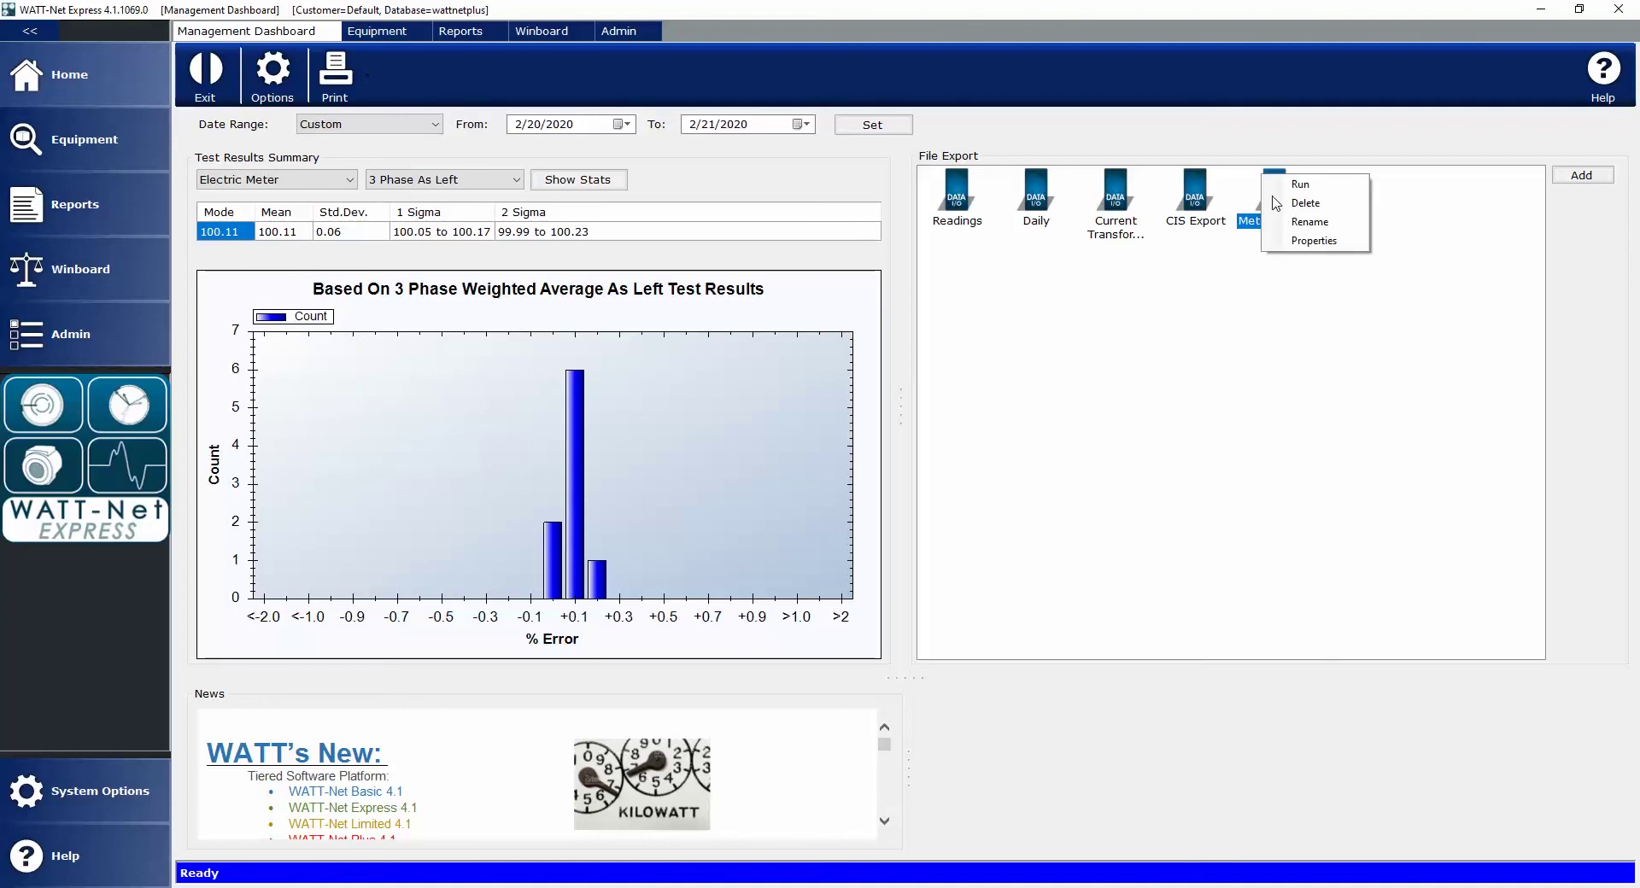
{"action": "left_click", "coordinate": [1209, 307]}
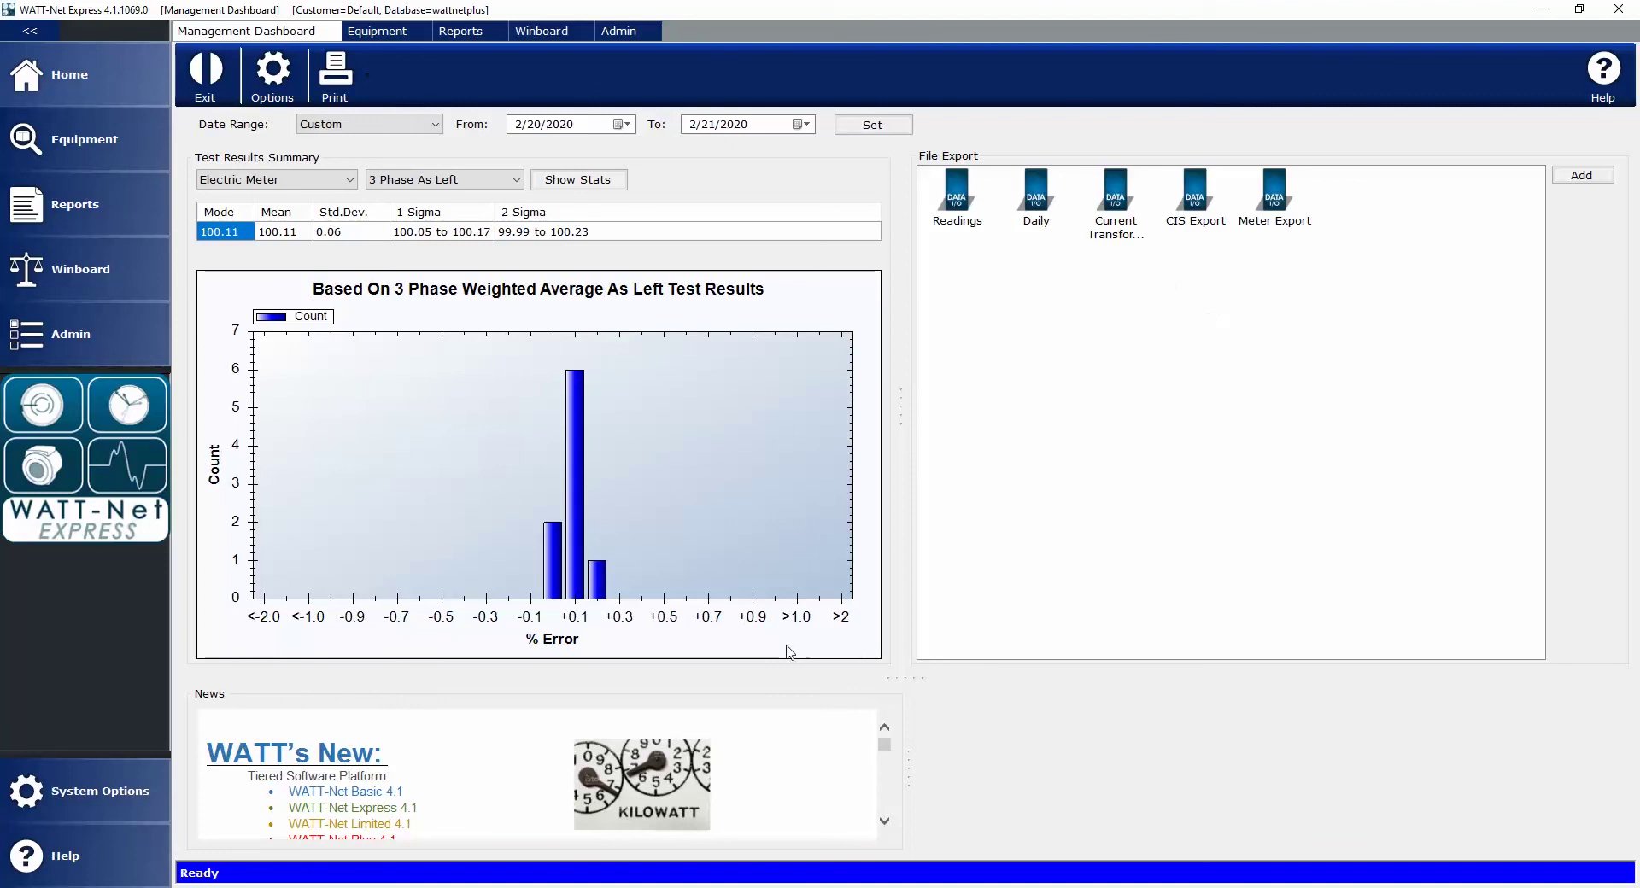
{"action": "mouse_move", "coordinate": [440, 886]}
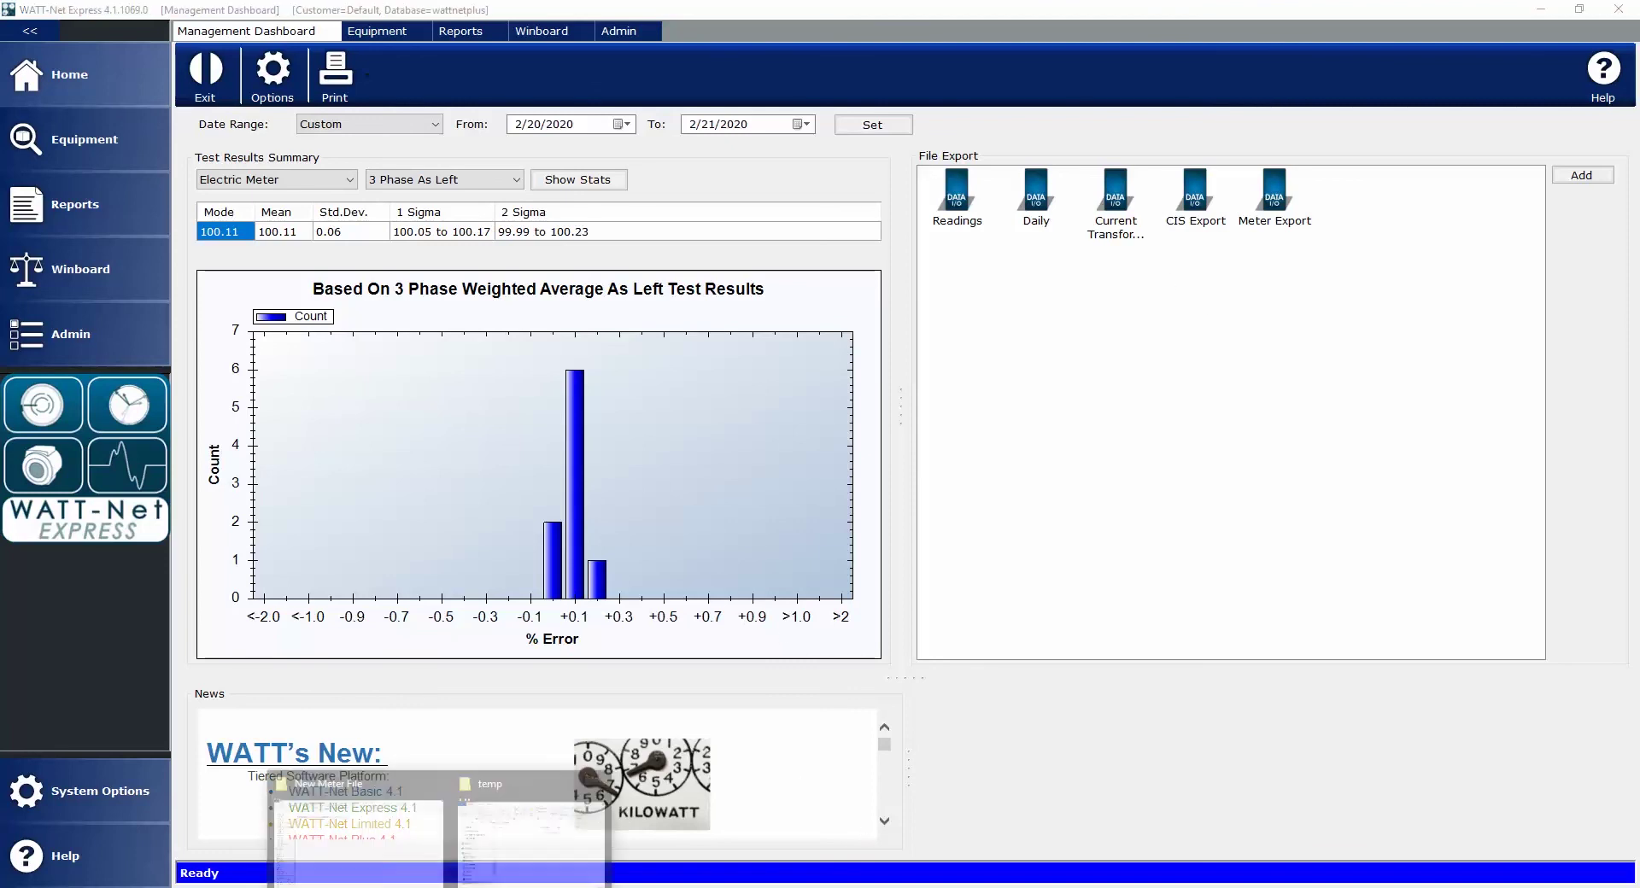
Open Meter_MFR_File.csv in Excel and autofit column H to show the test dates.
{"action": "left_click", "coordinate": [389, 858]}
{"action": "double_click", "coordinate": [293, 185]}
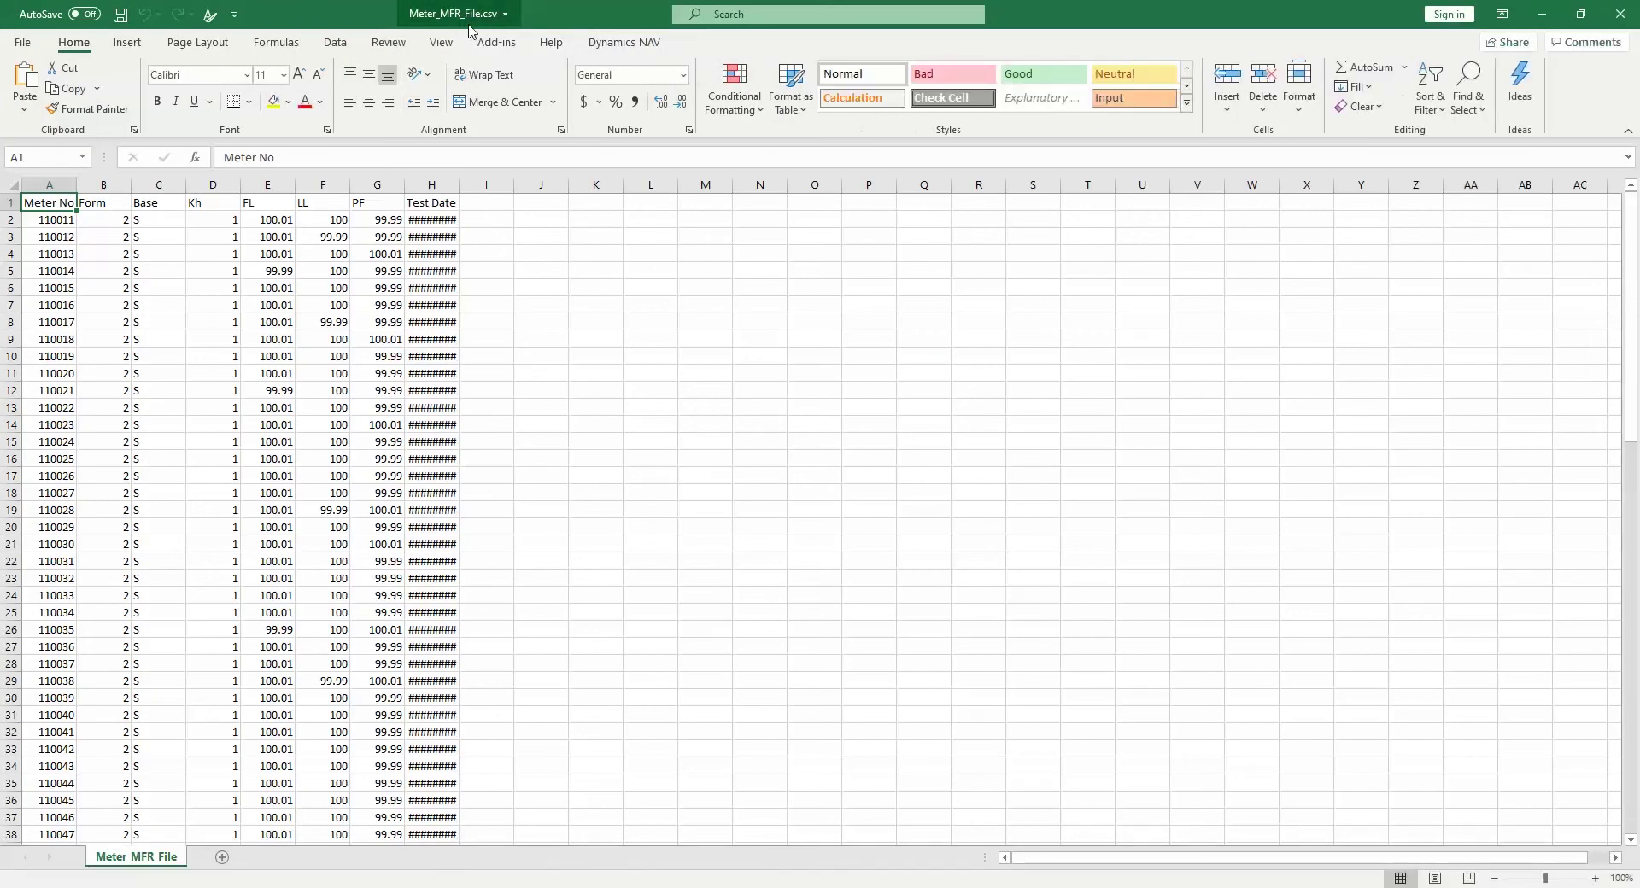
{"action": "double_click", "coordinate": [458, 189]}
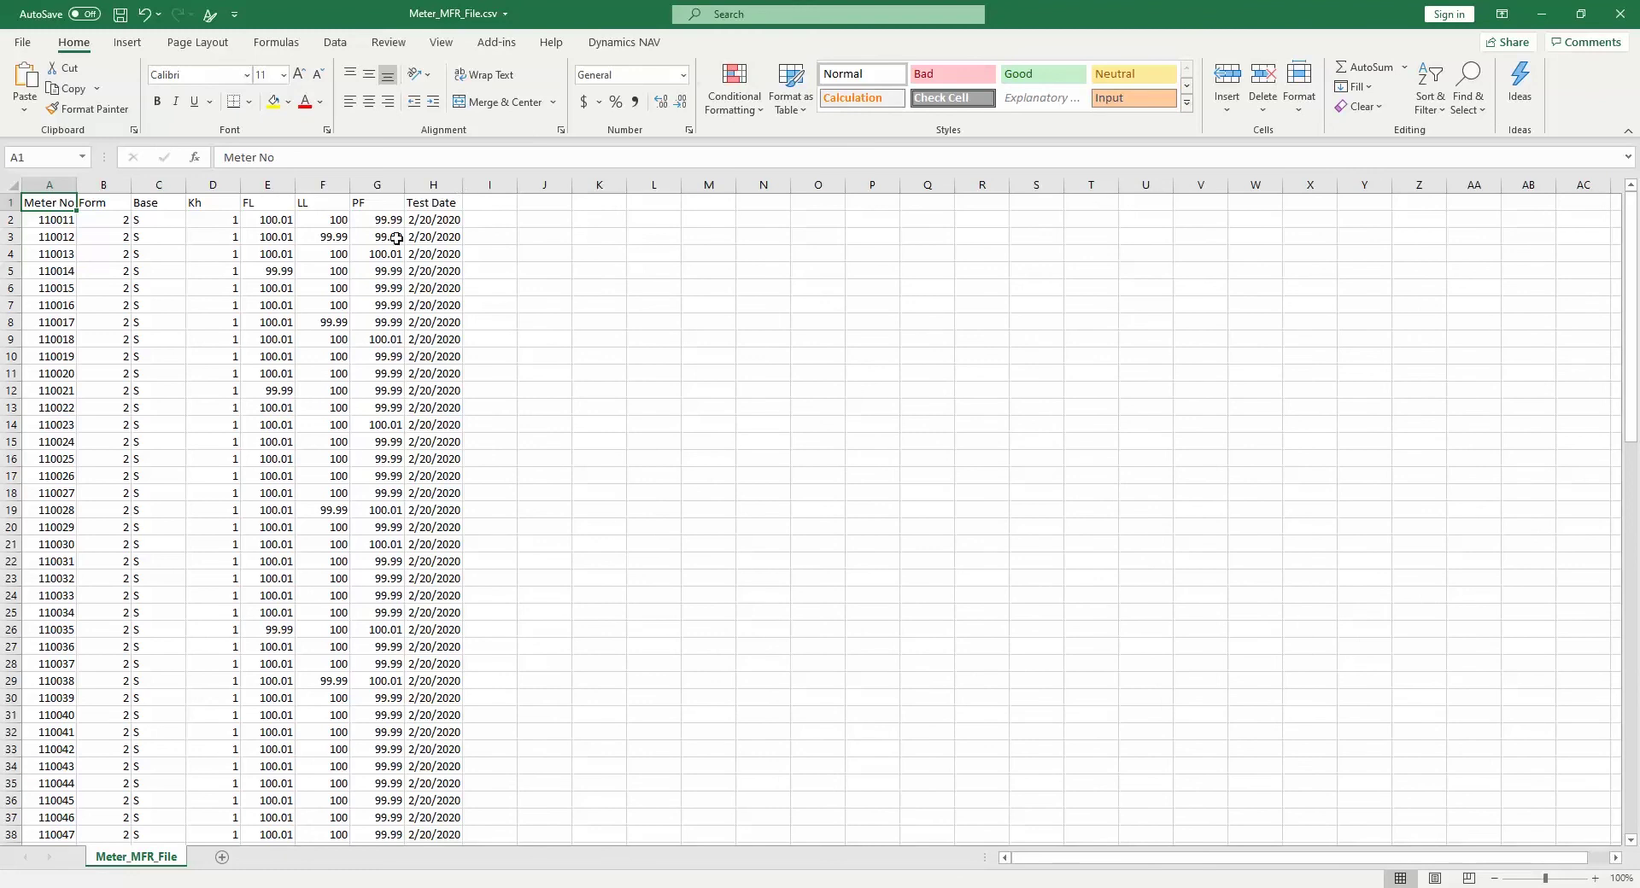
{"action": "left_click", "coordinate": [13, 202]}
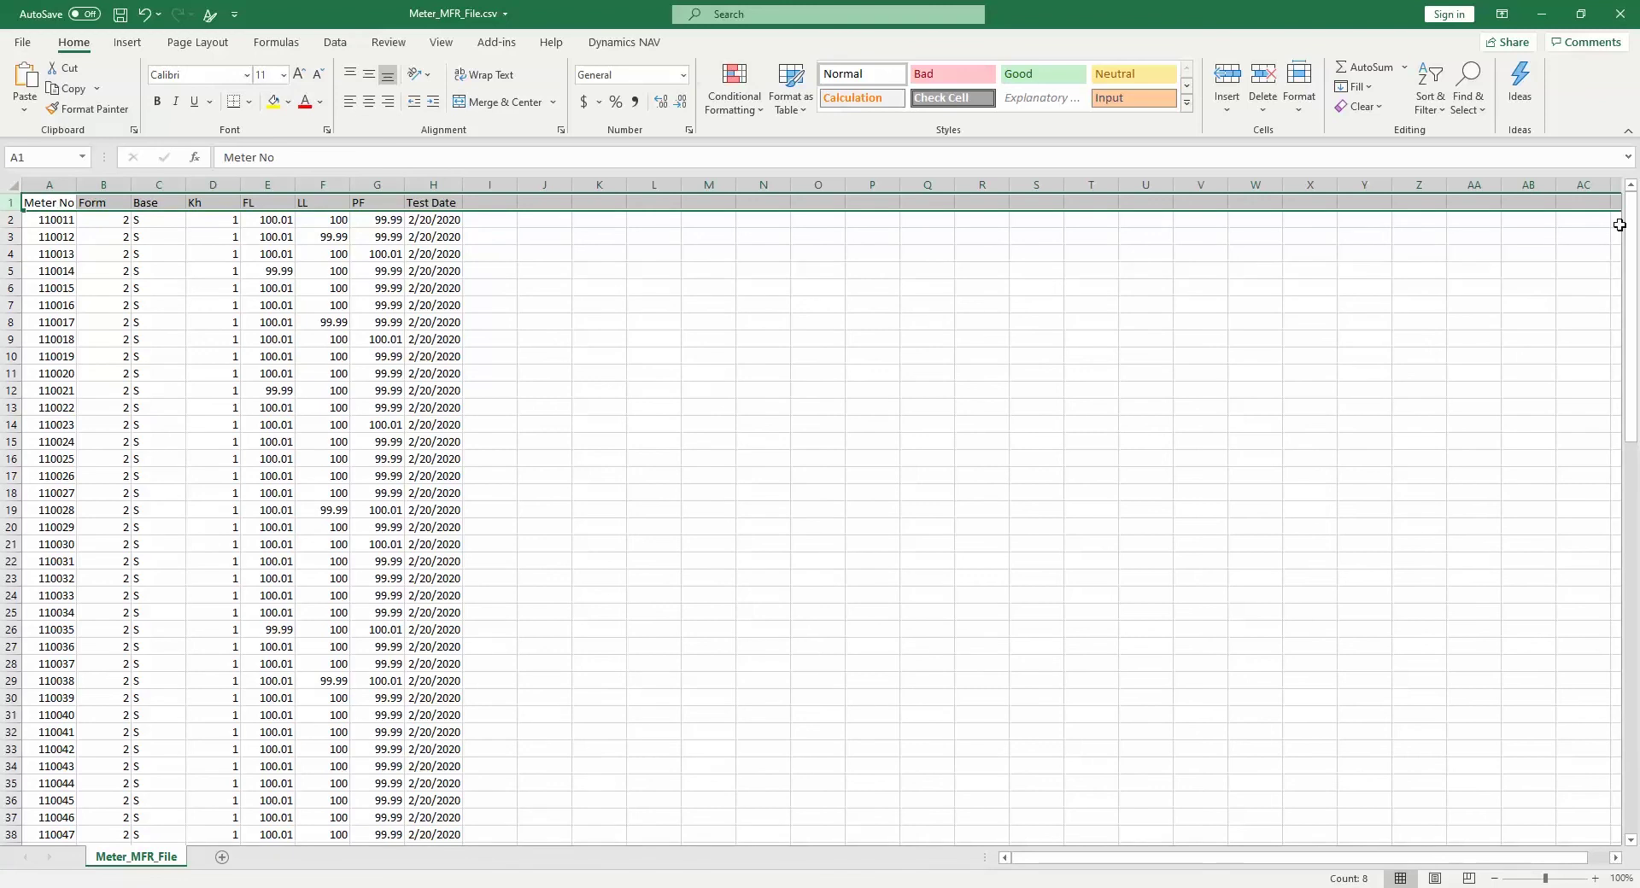
Scroll through the meter rows, then close Excel without saving changes.
{"action": "left_click_drag", "start_coordinate": [1620, 225], "coordinate": [1620, 680]}
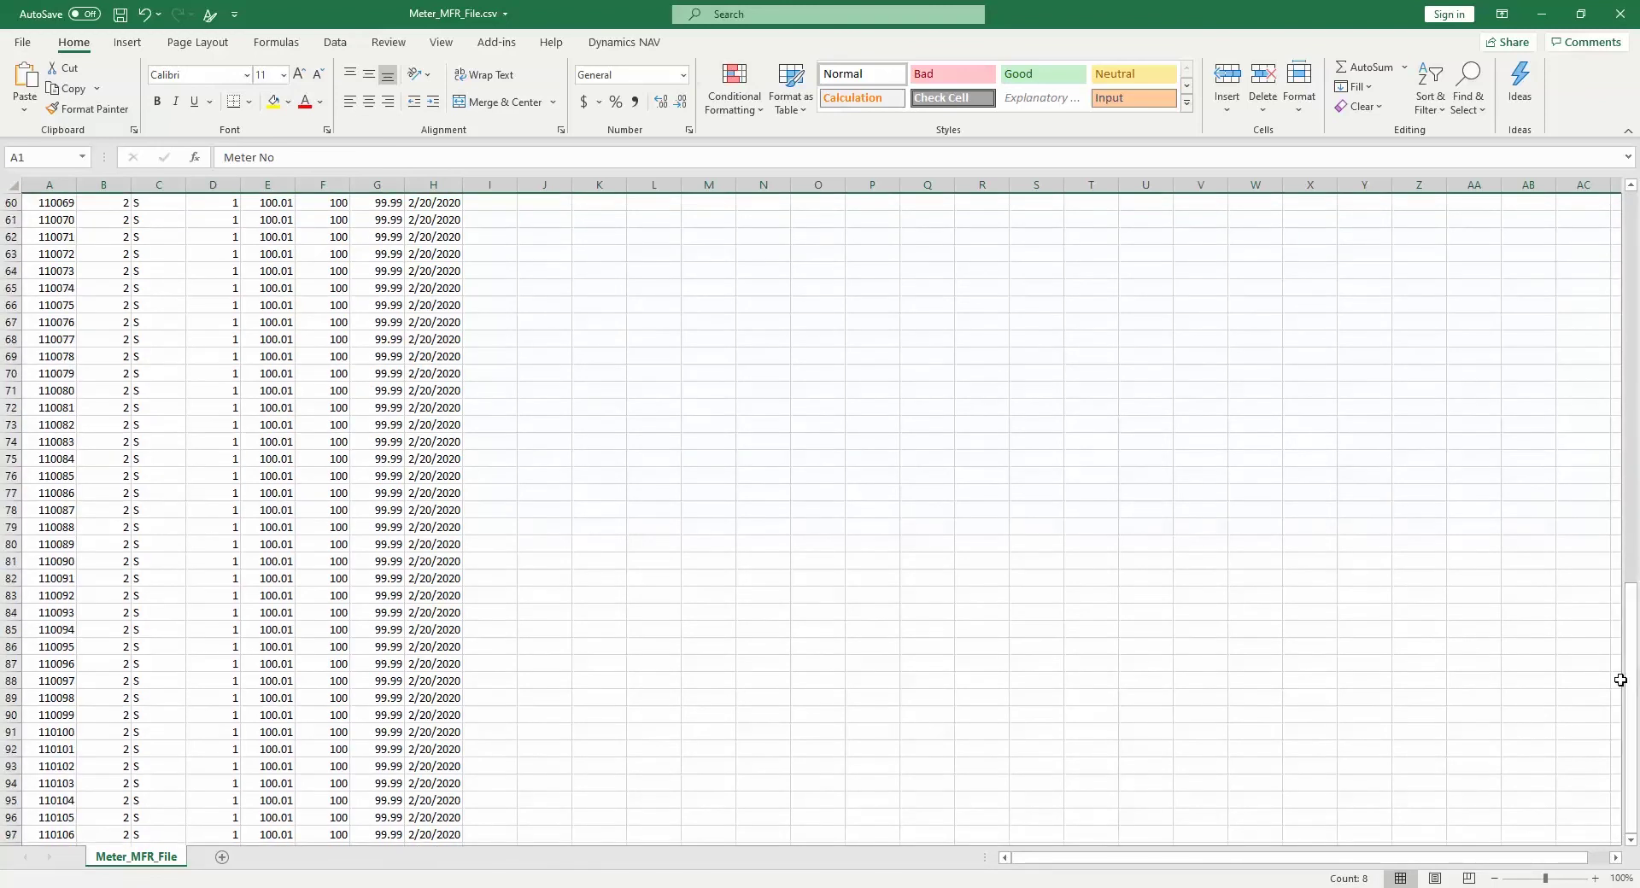
{"action": "left_click", "coordinate": [1620, 14]}
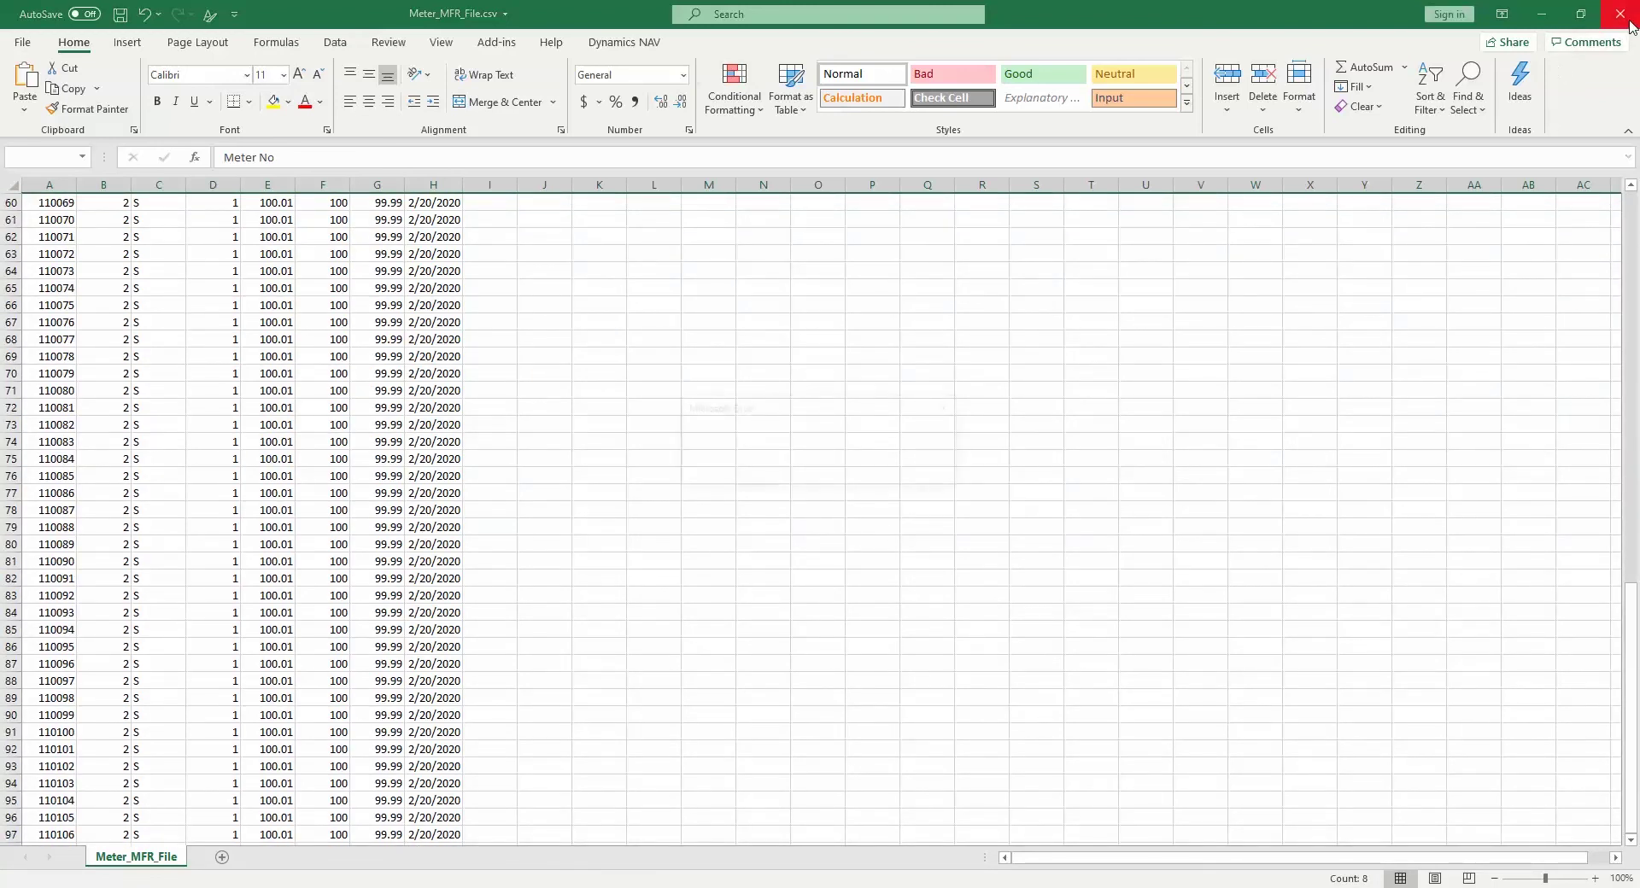
{"action": "left_click", "coordinate": [819, 470]}
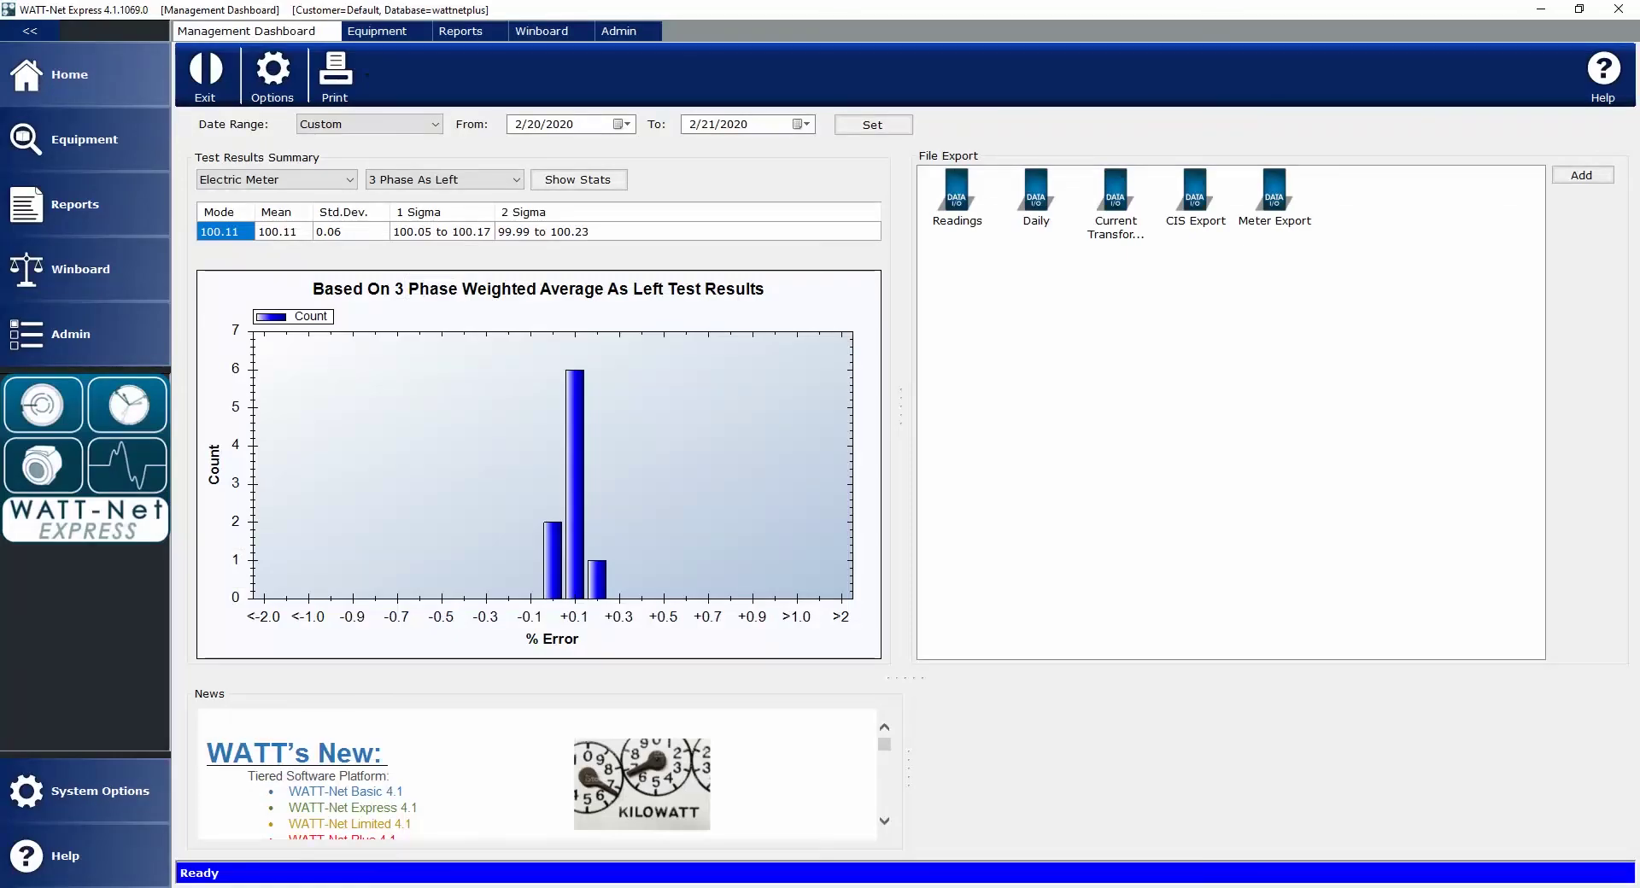
Open Admin Import Settings and highlight the Meter MFR File's M/dd/yyyy date format.
{"action": "left_click", "coordinate": [33, 346]}
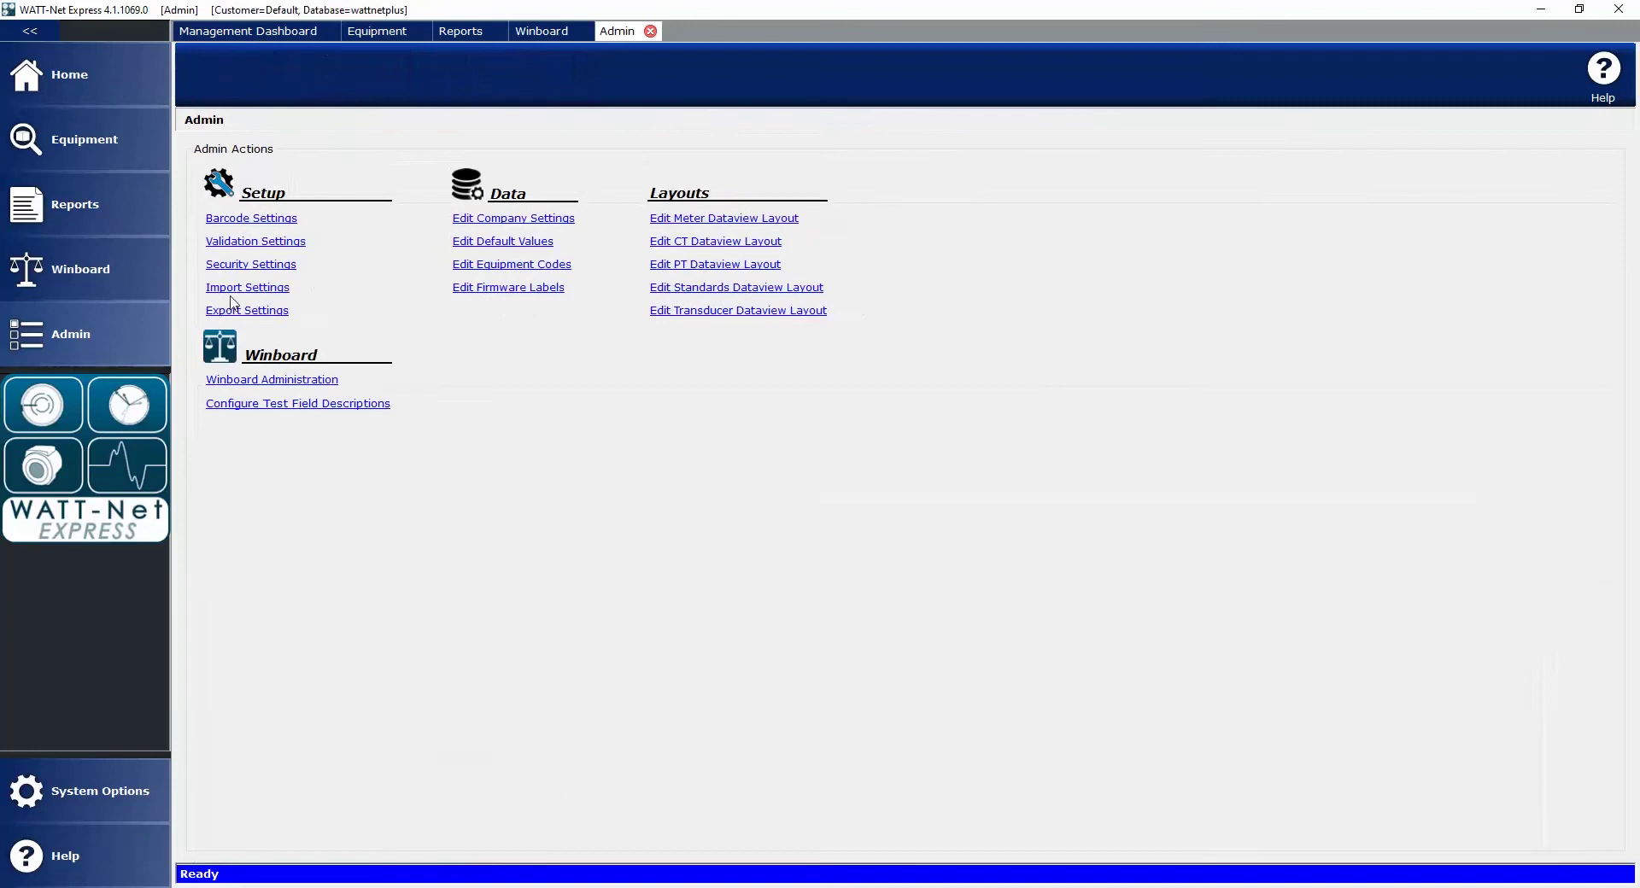
{"action": "left_click", "coordinate": [243, 291]}
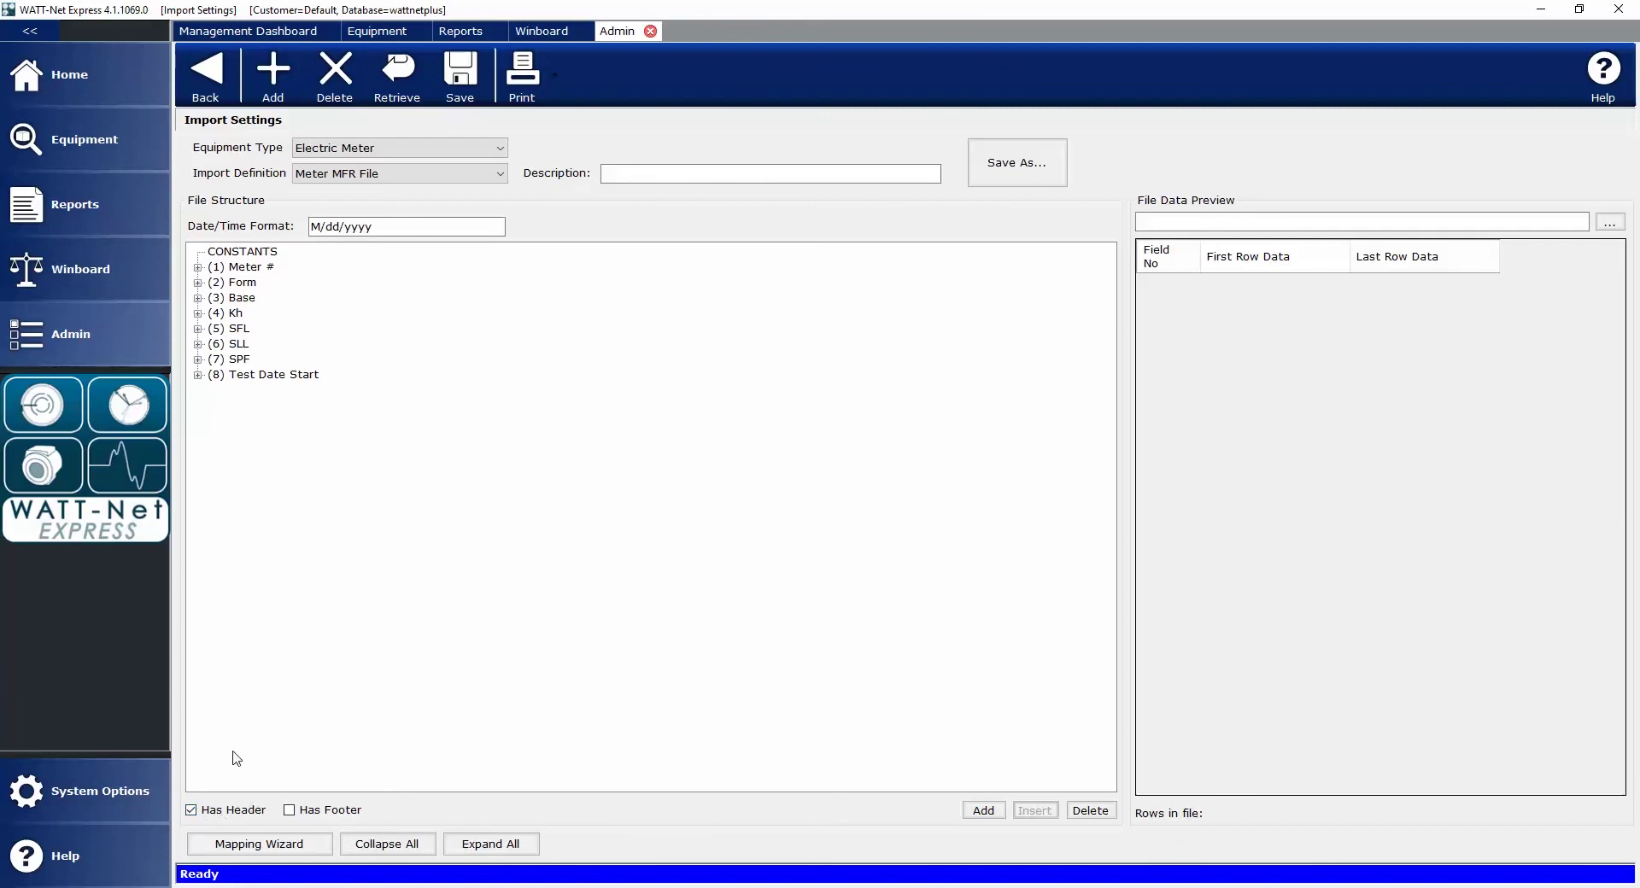
{"action": "left_click_drag", "start_coordinate": [376, 228], "coordinate": [290, 224]}
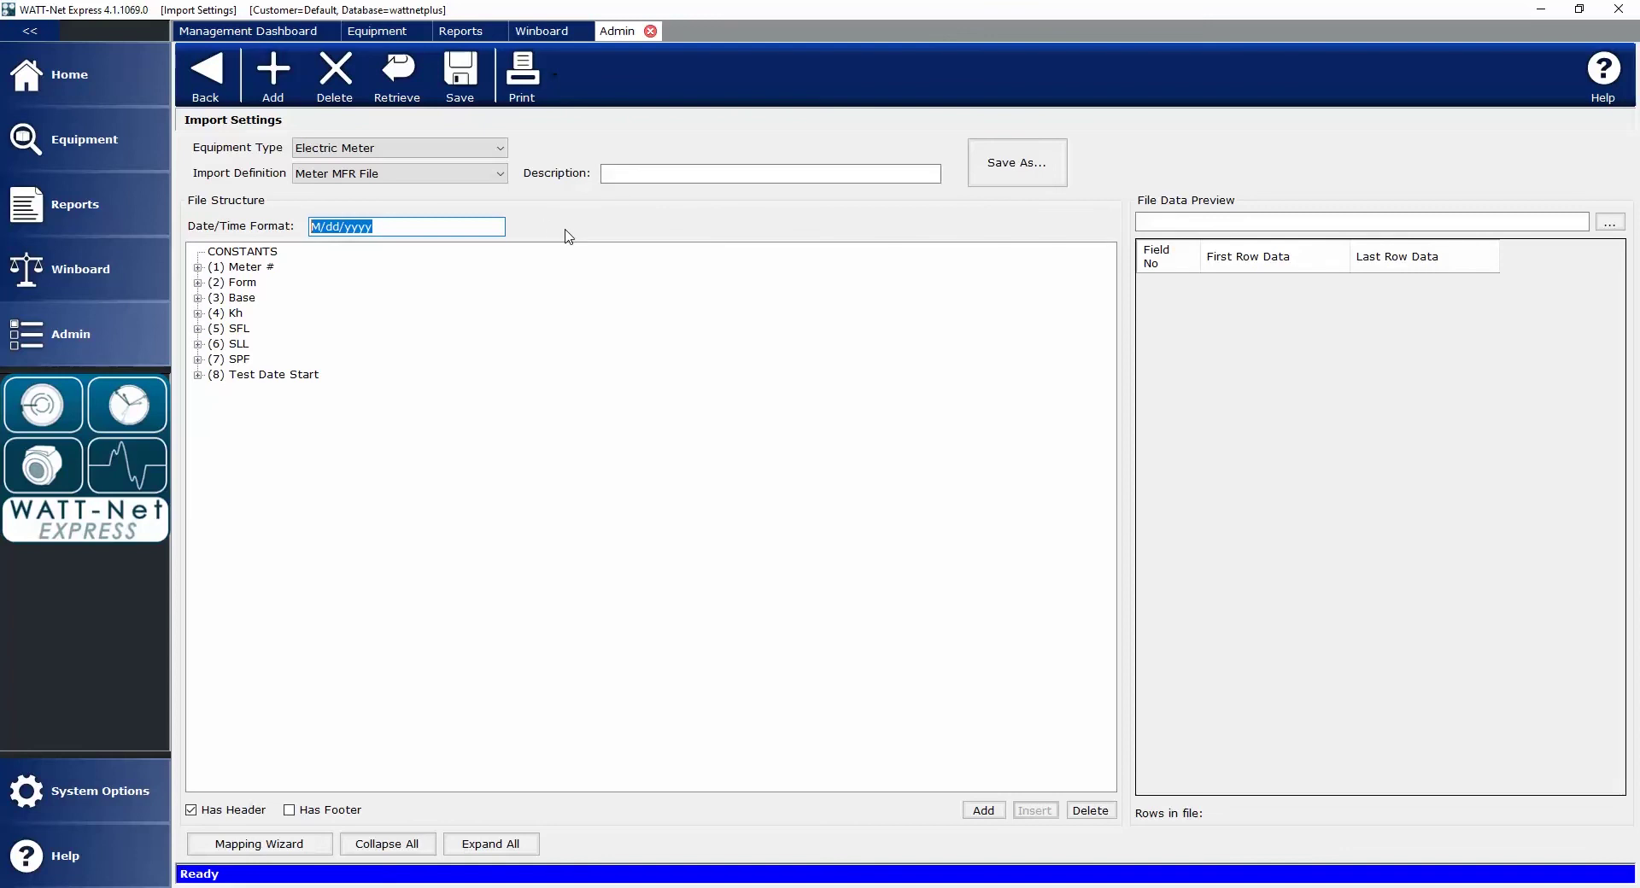
Start Add Equipment and select Meter_MFR_File.csv as the file to import.
{"action": "left_click", "coordinate": [205, 77]}
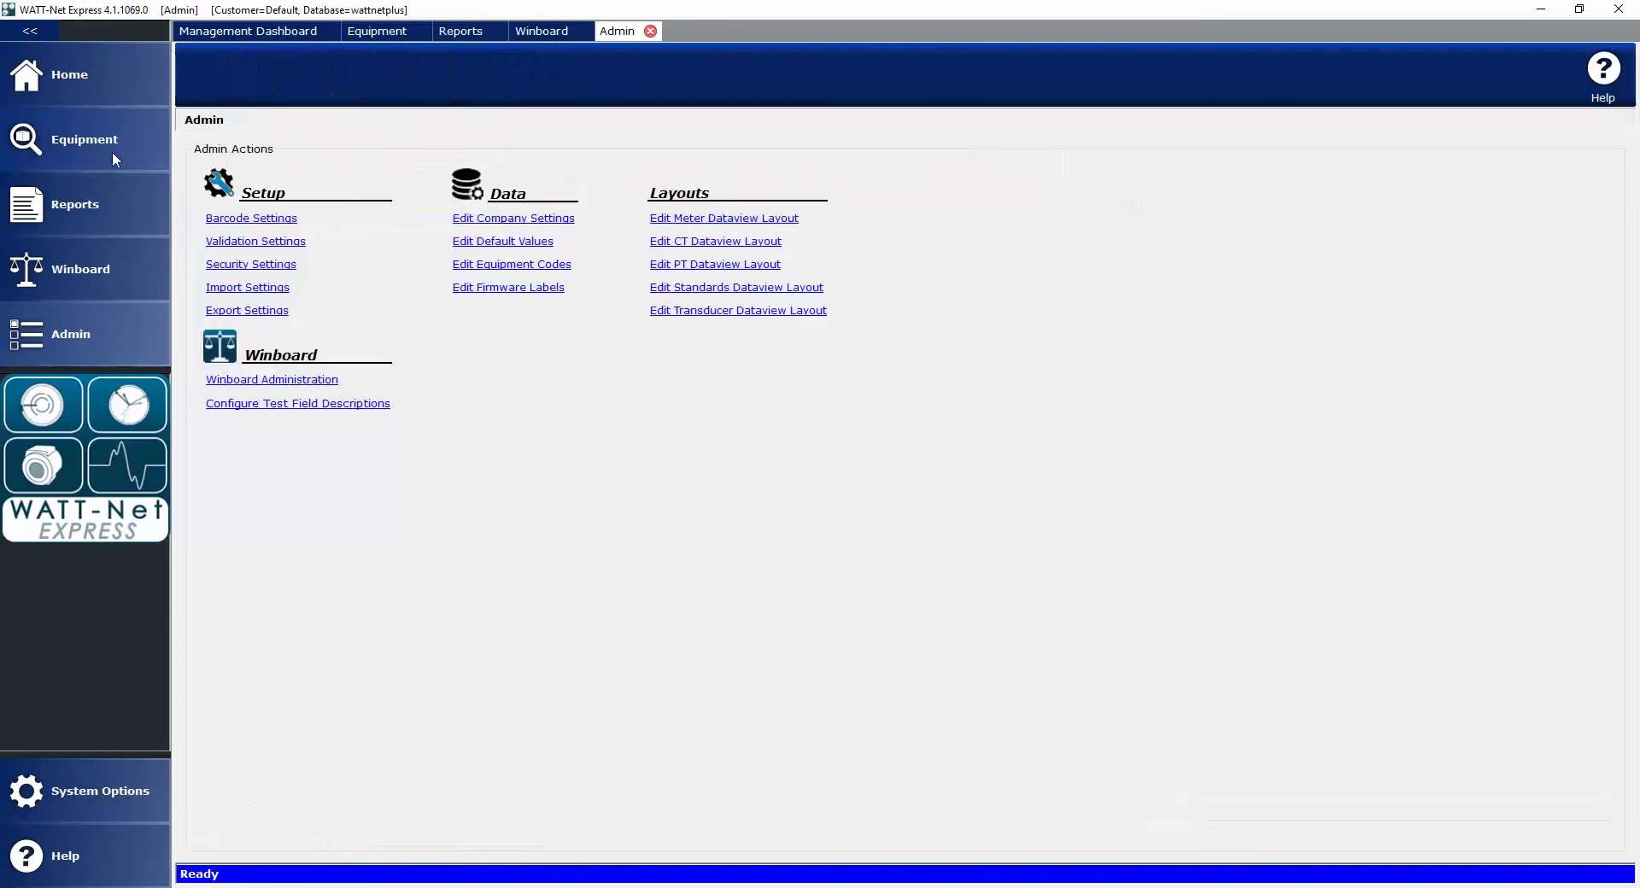
{"action": "left_click", "coordinate": [70, 145]}
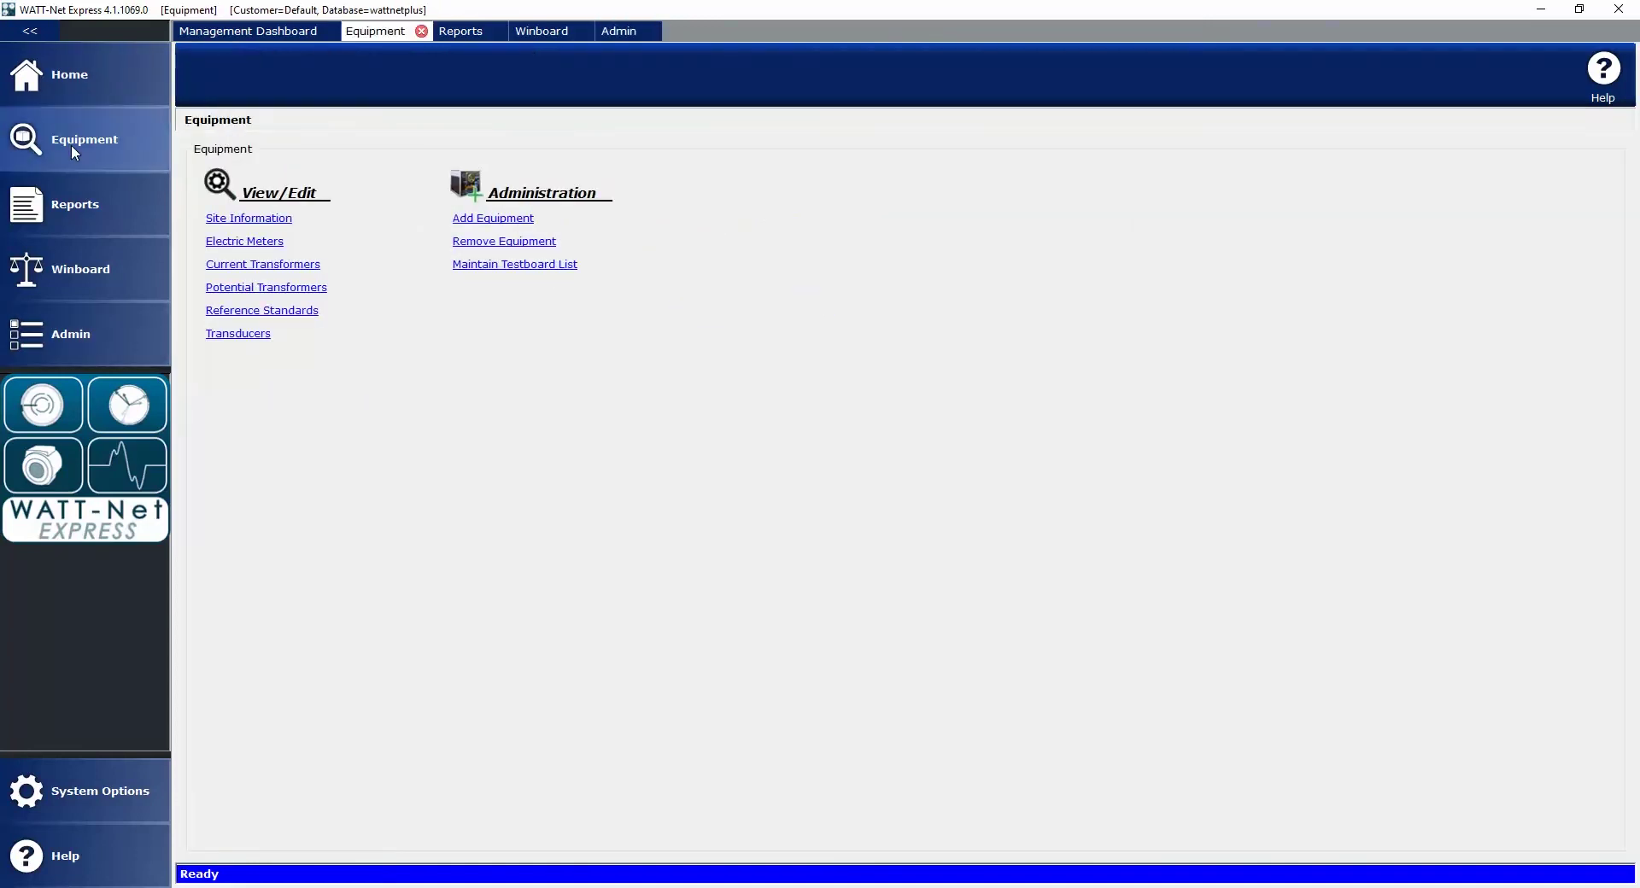
{"action": "left_click", "coordinate": [495, 221]}
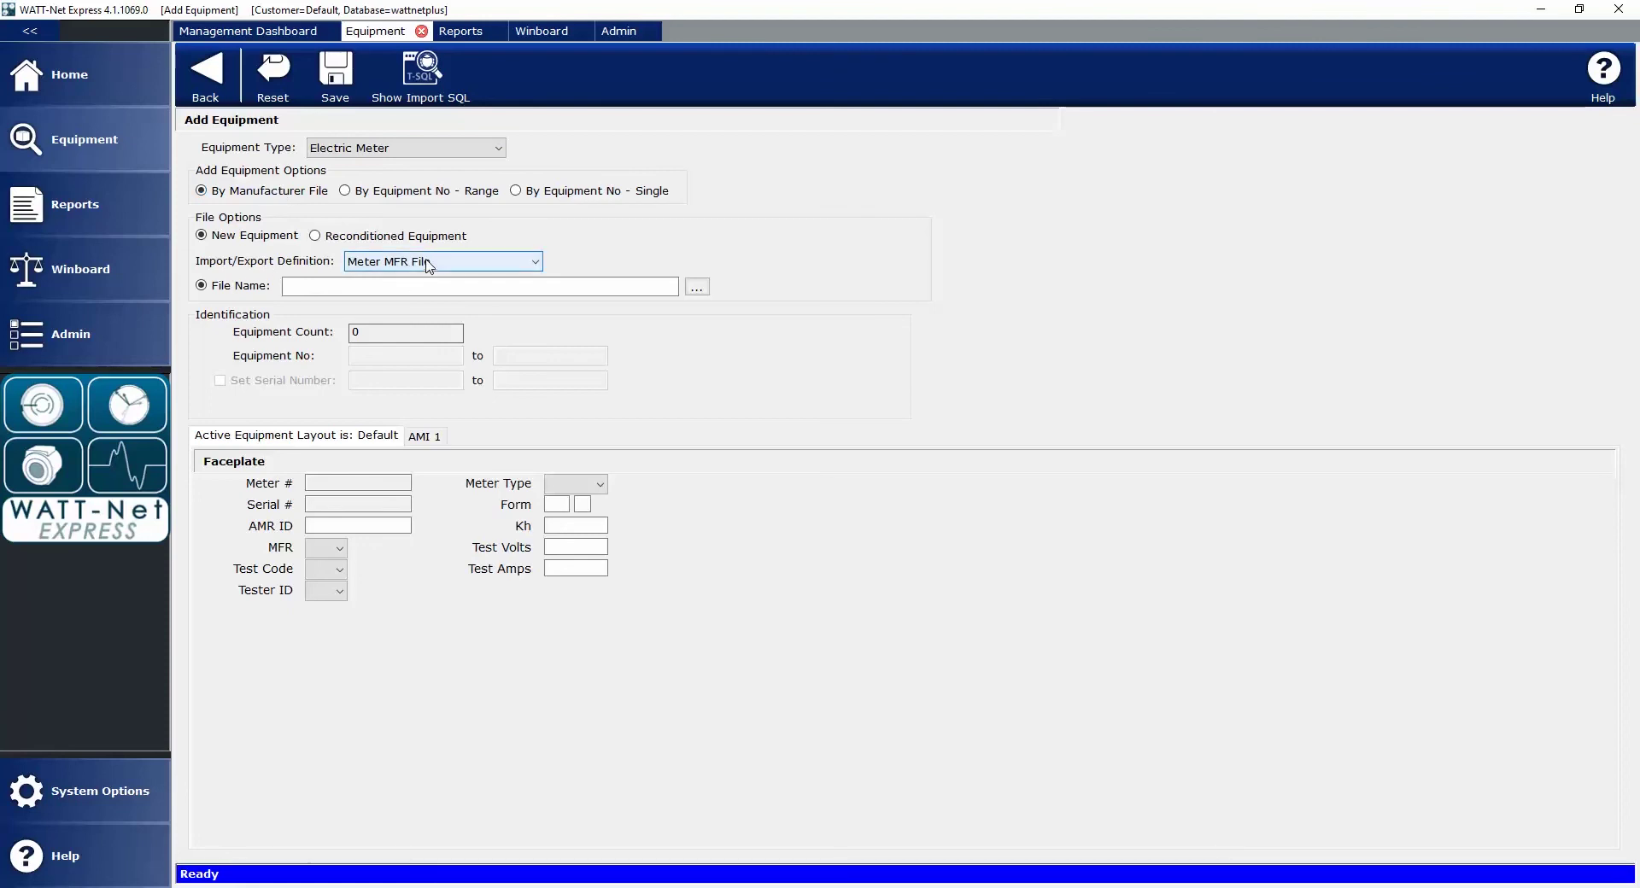
{"action": "left_click", "coordinate": [696, 289]}
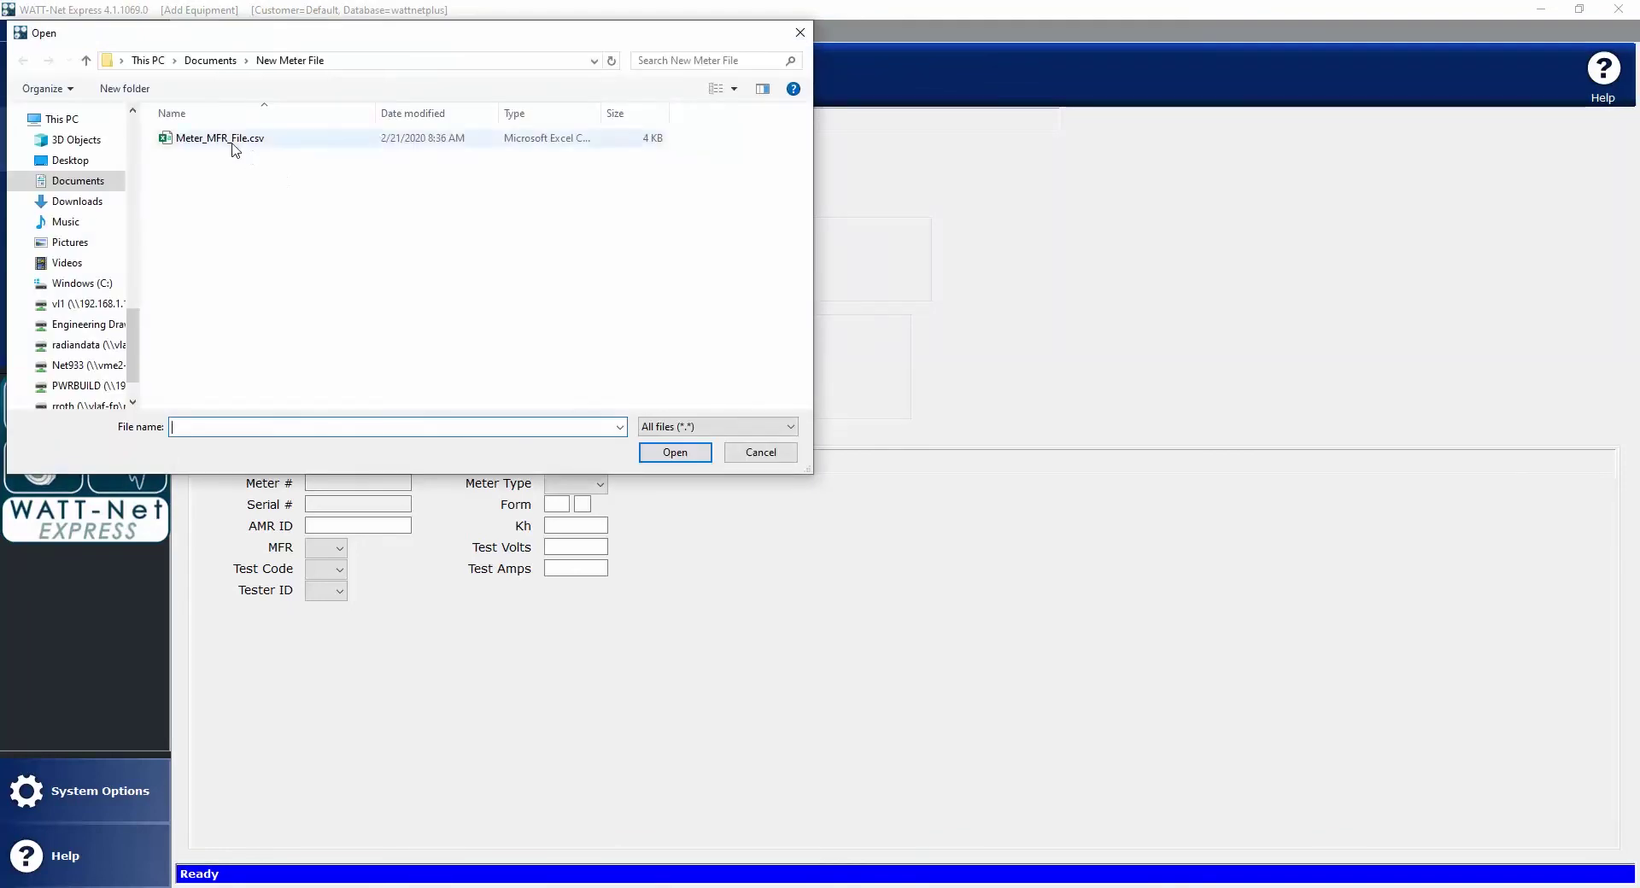
{"action": "left_click", "coordinate": [233, 145]}
{"action": "left_click", "coordinate": [662, 457]}
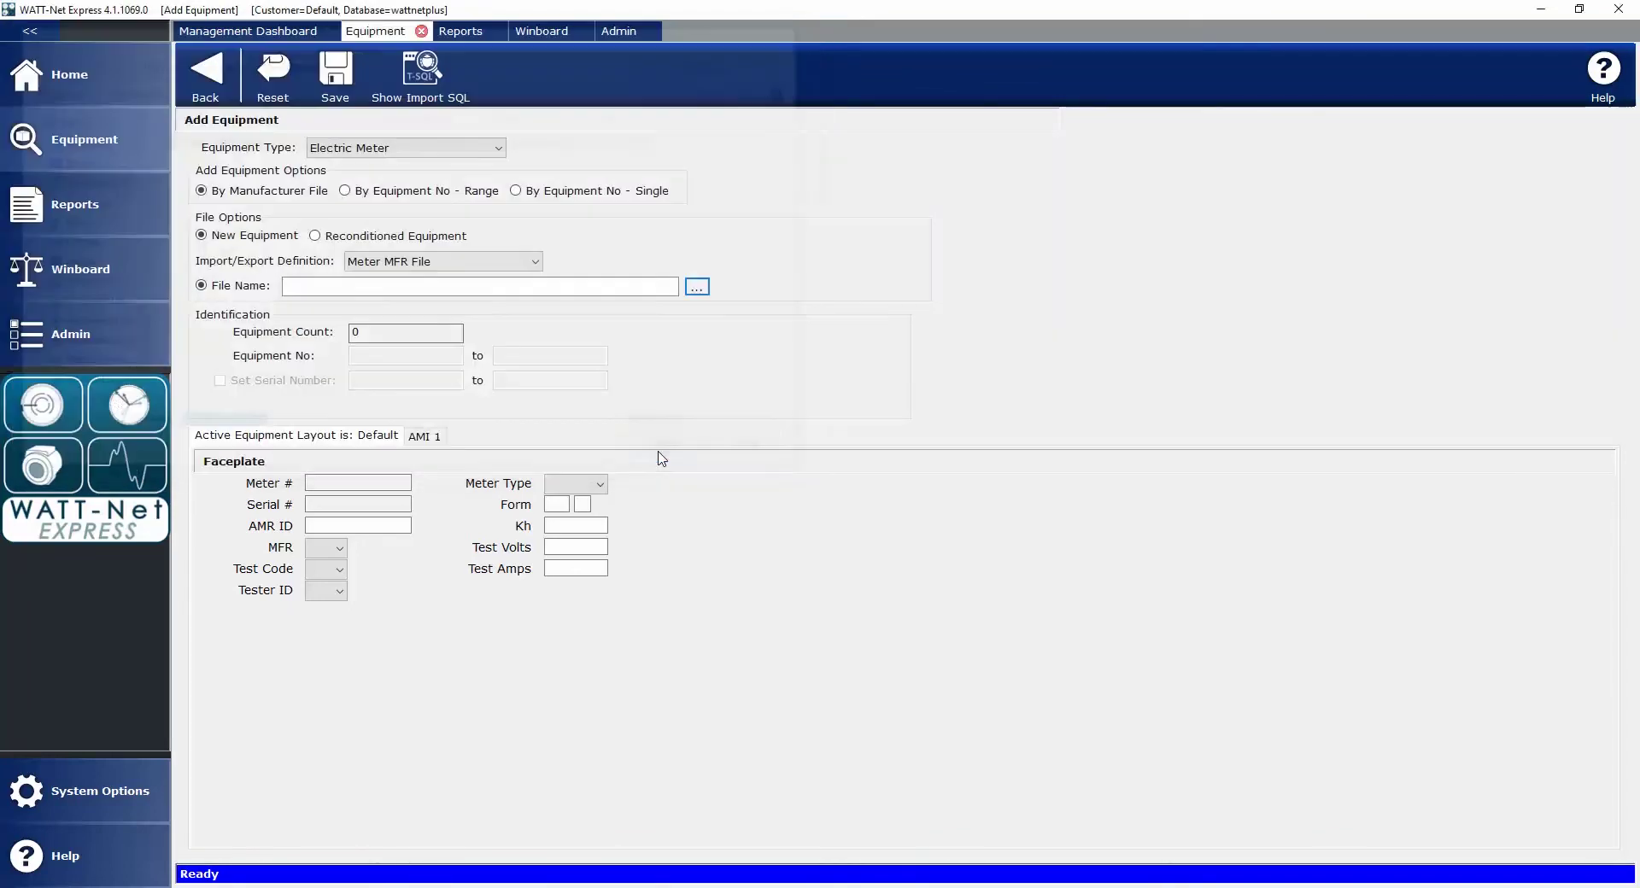
Import the meters, accepting the DefaultEM meter code and confirming 96 records imported.
{"action": "left_click", "coordinate": [333, 92]}
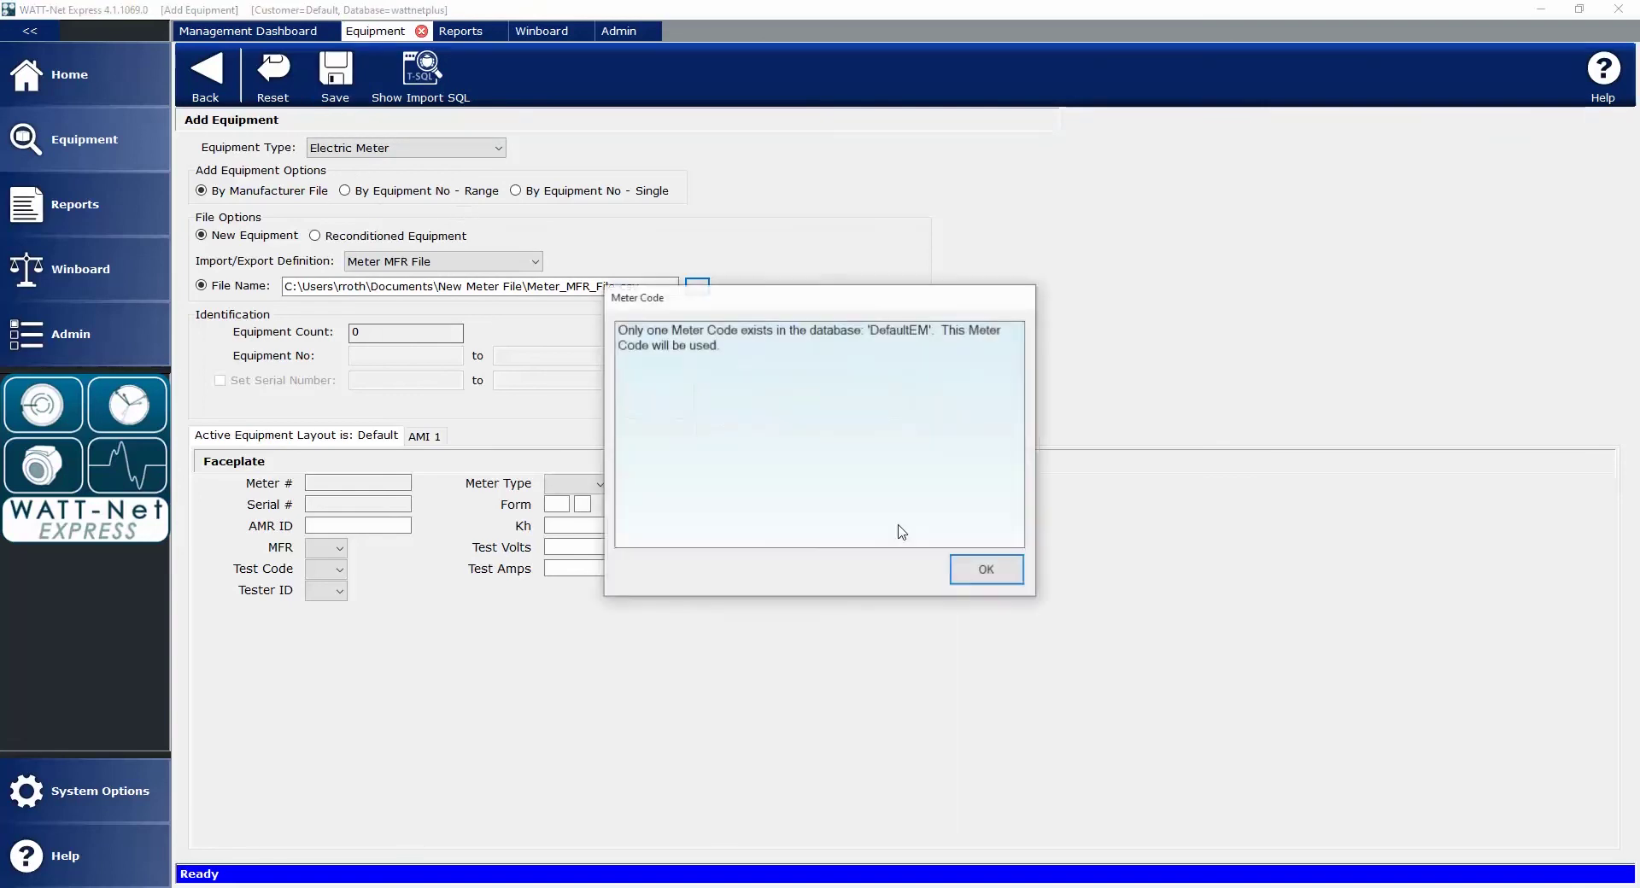
{"action": "left_click", "coordinate": [1006, 573]}
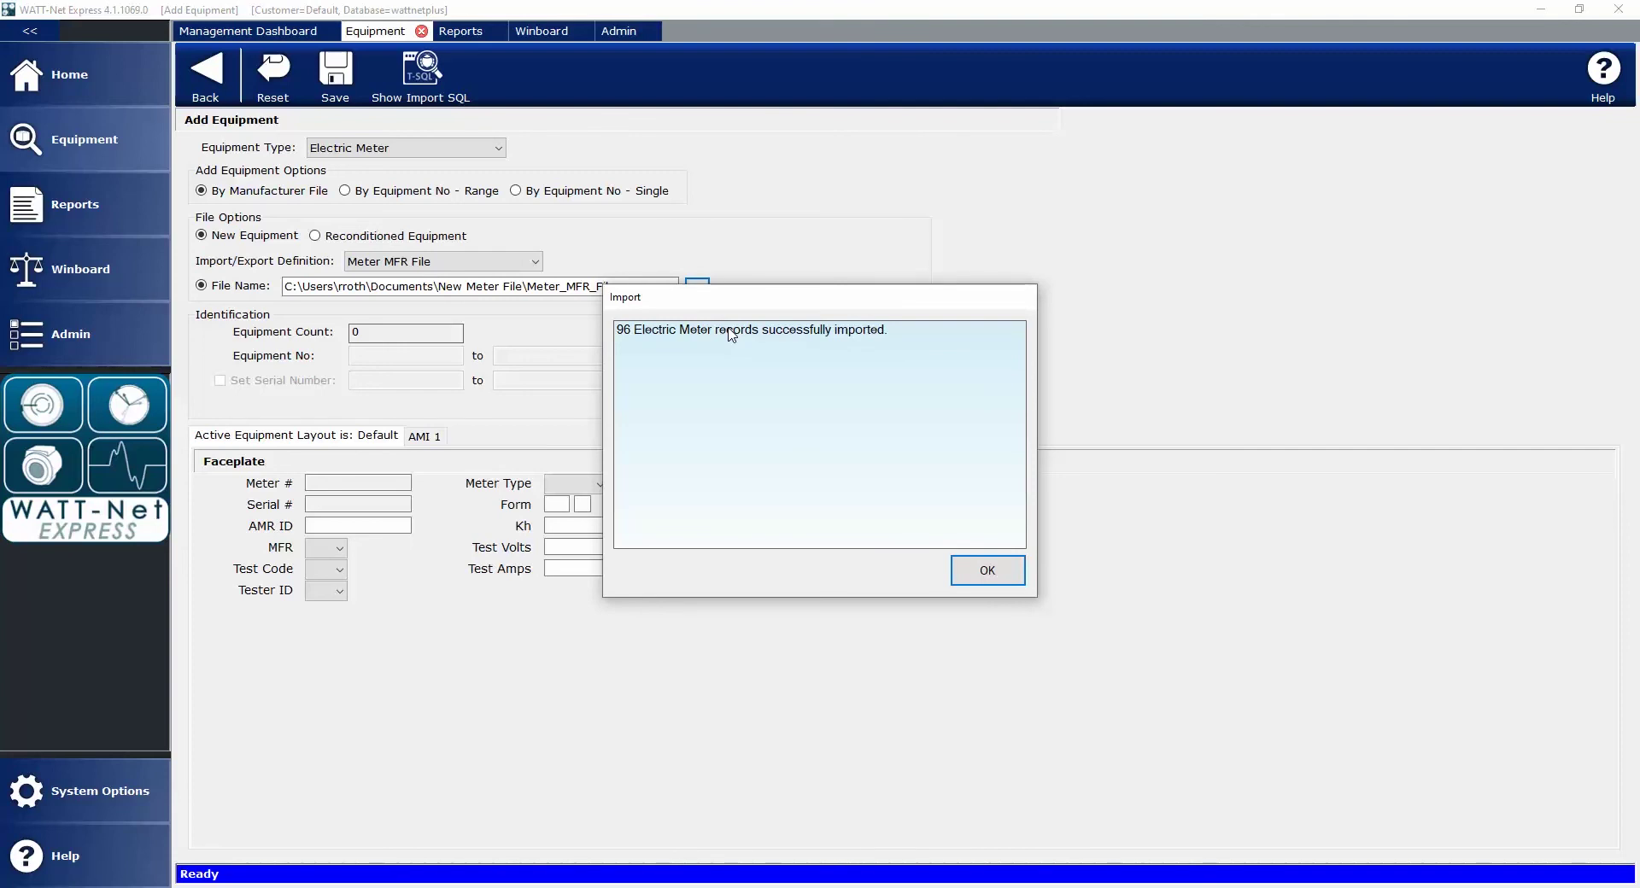
{"action": "left_click", "coordinate": [989, 572]}
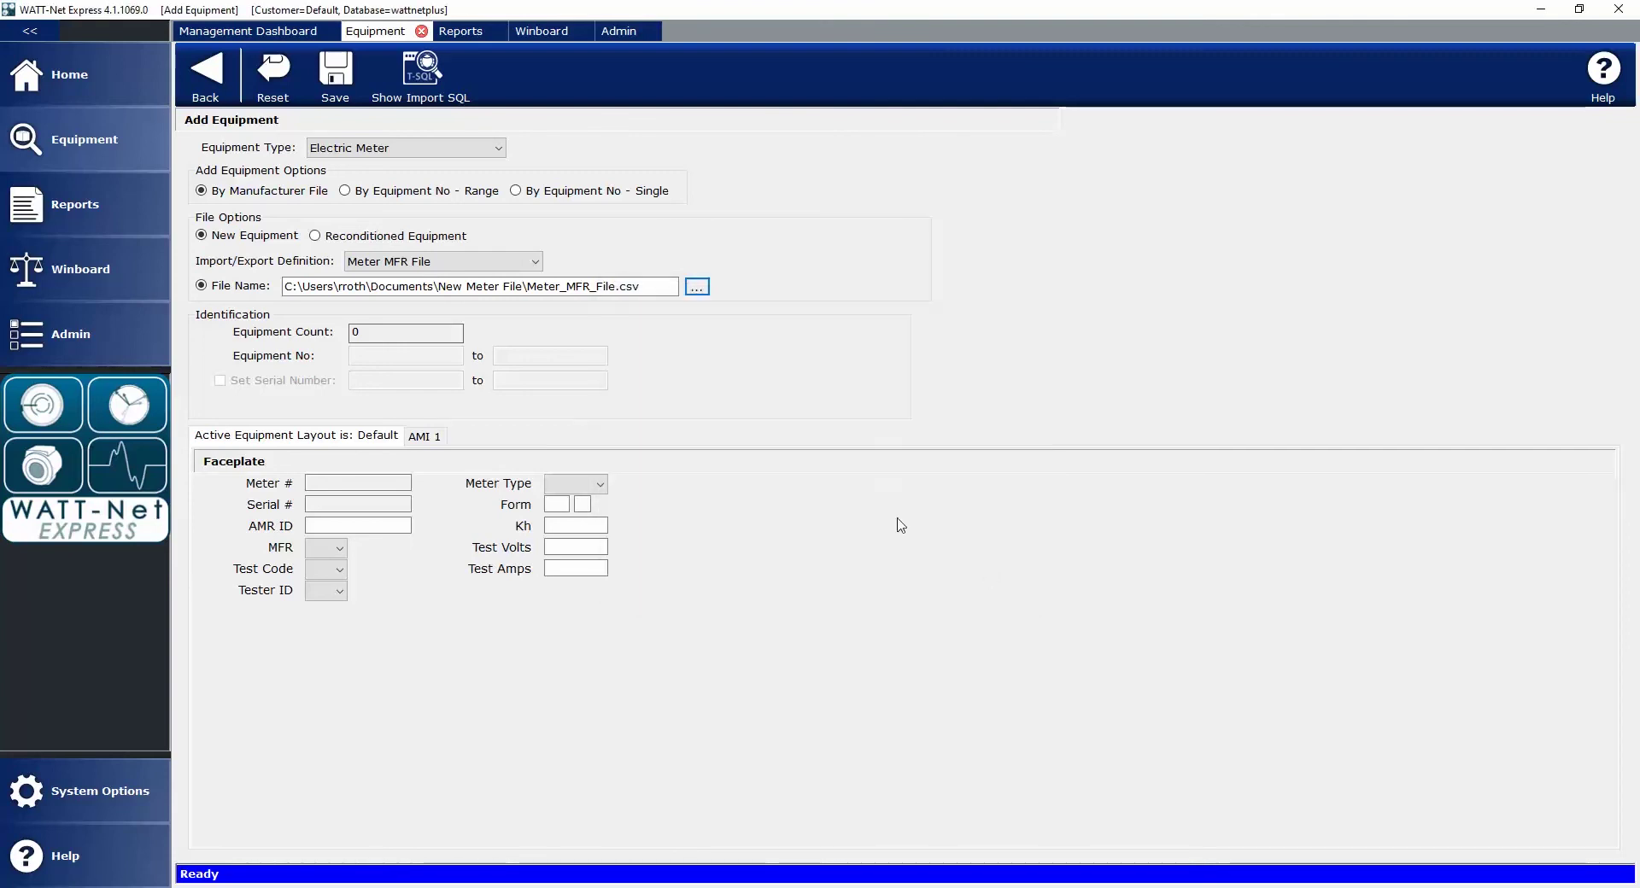